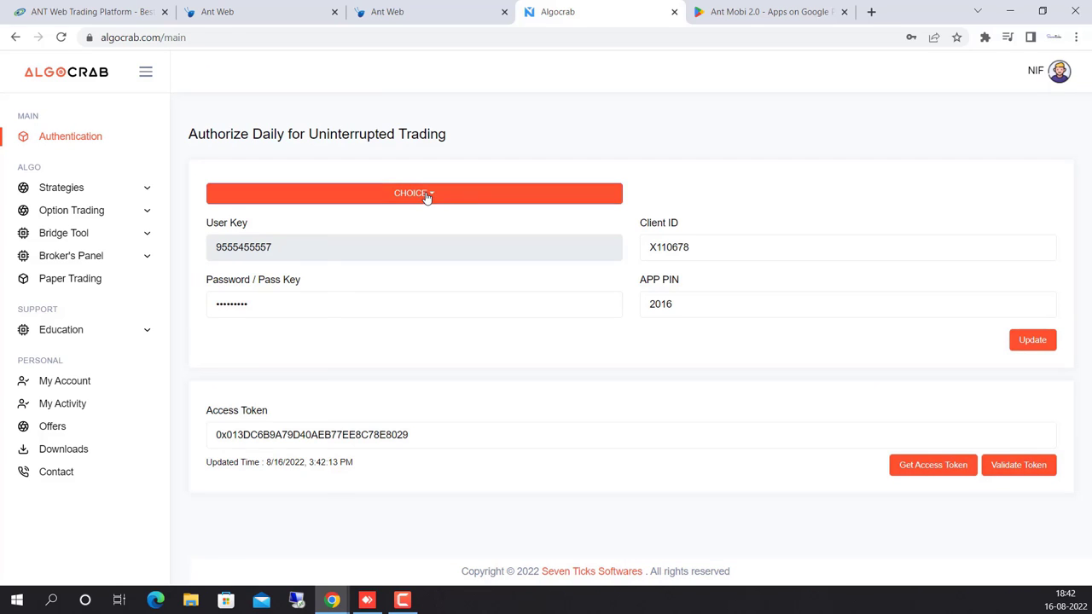
Switch the broker to ALICE BLUE, save its client ID credentials, and request a new access token.
click(427, 195)
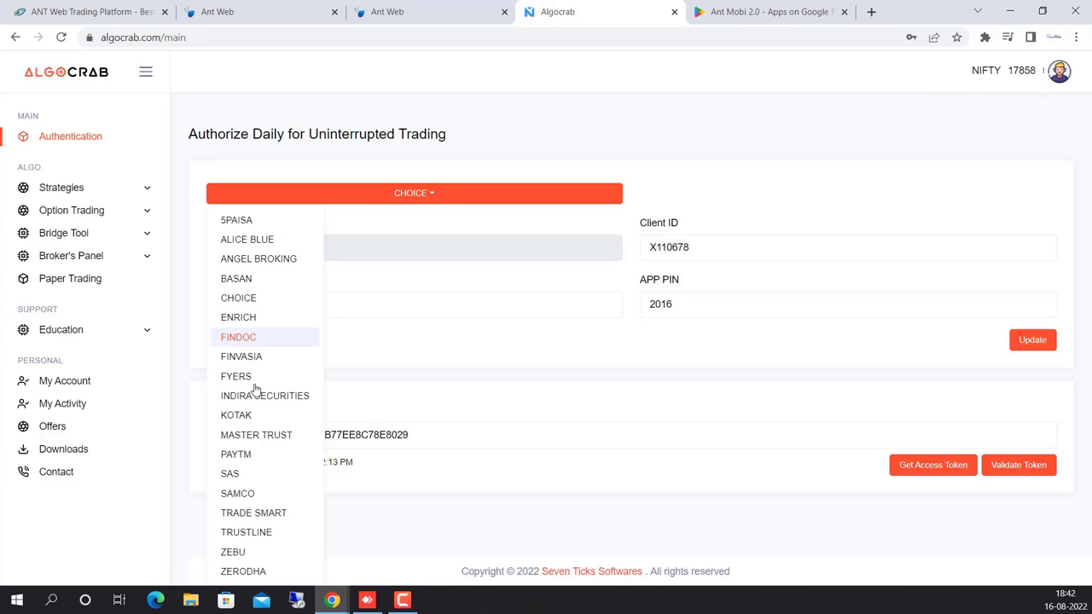
click(254, 247)
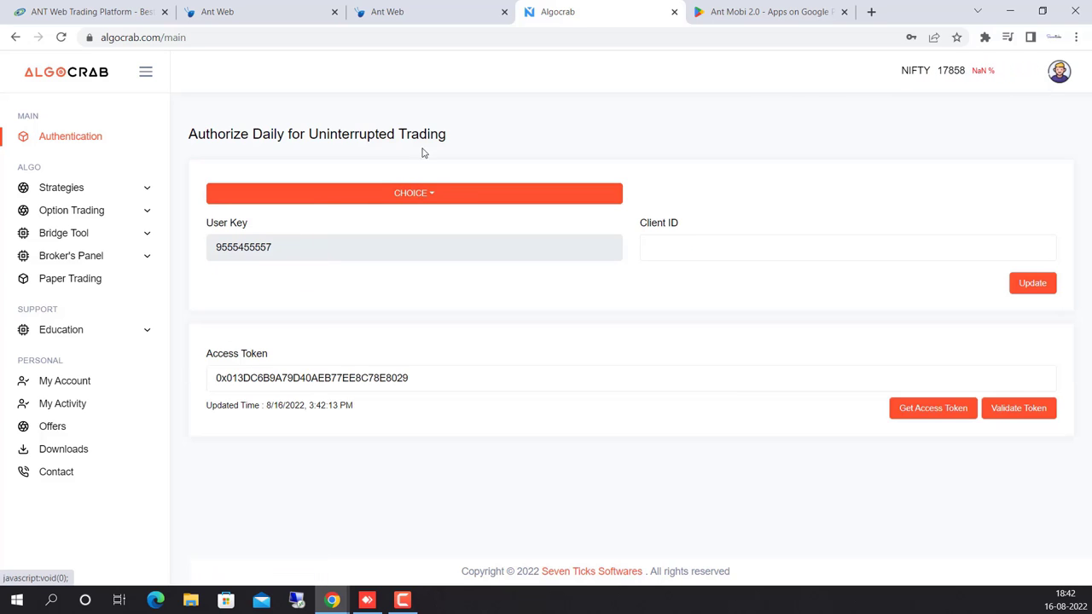
double_click(693, 247)
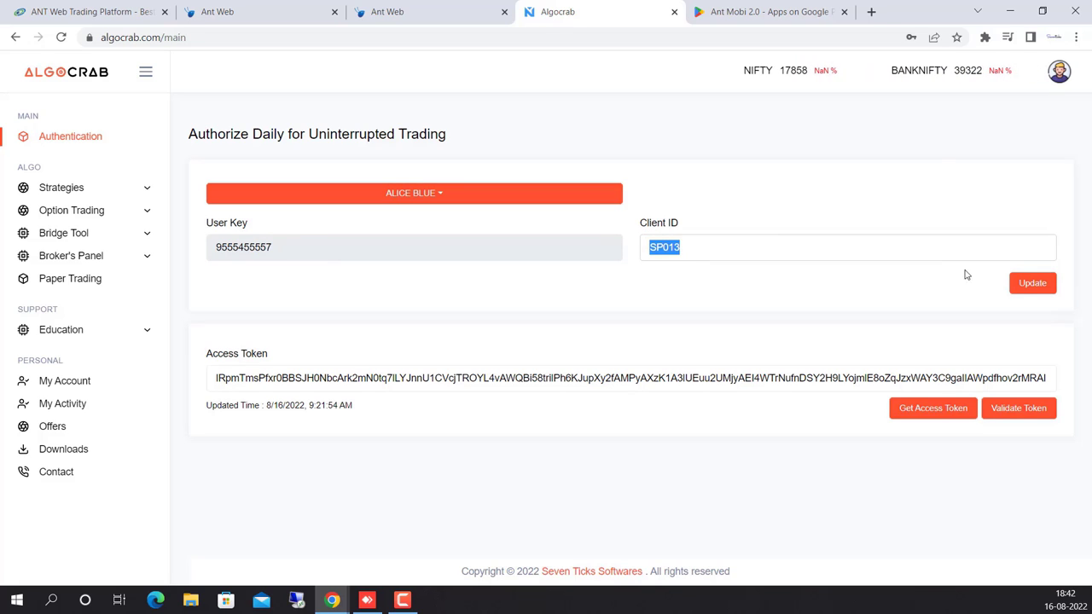
click(1031, 283)
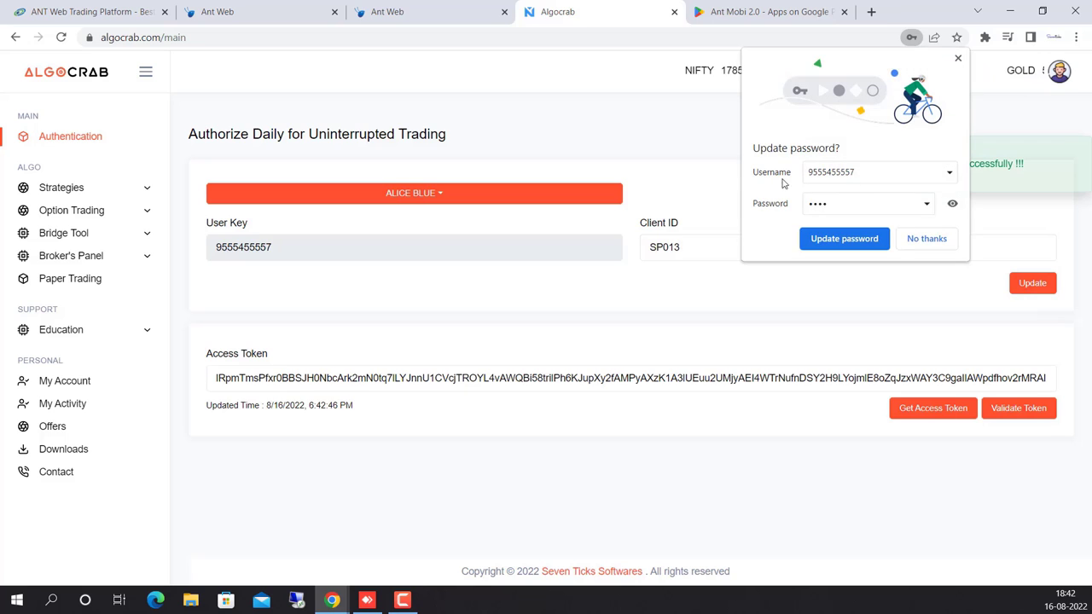
click(843, 239)
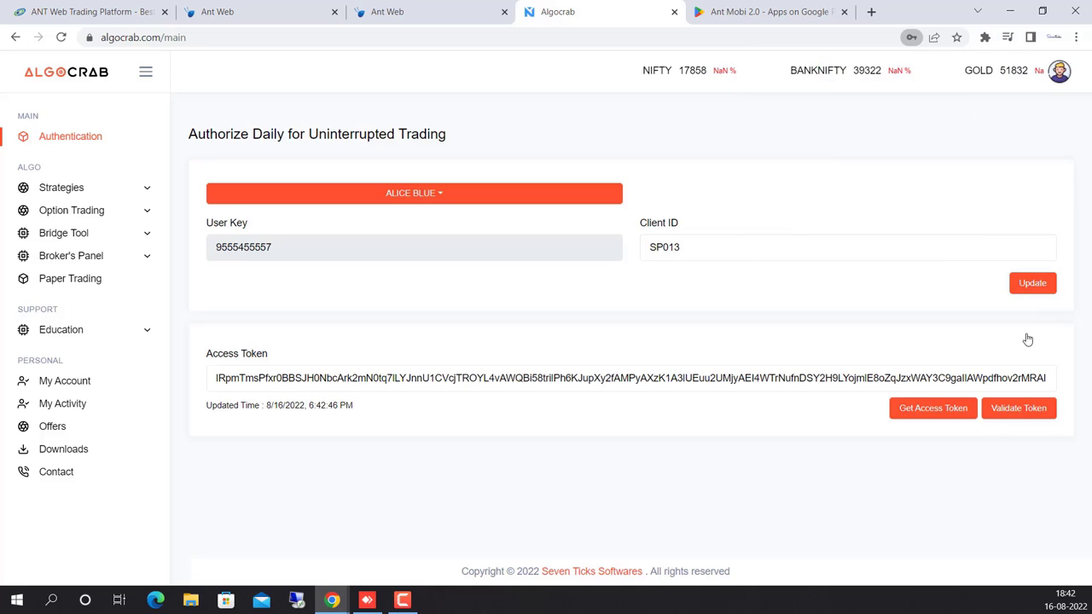
click(918, 407)
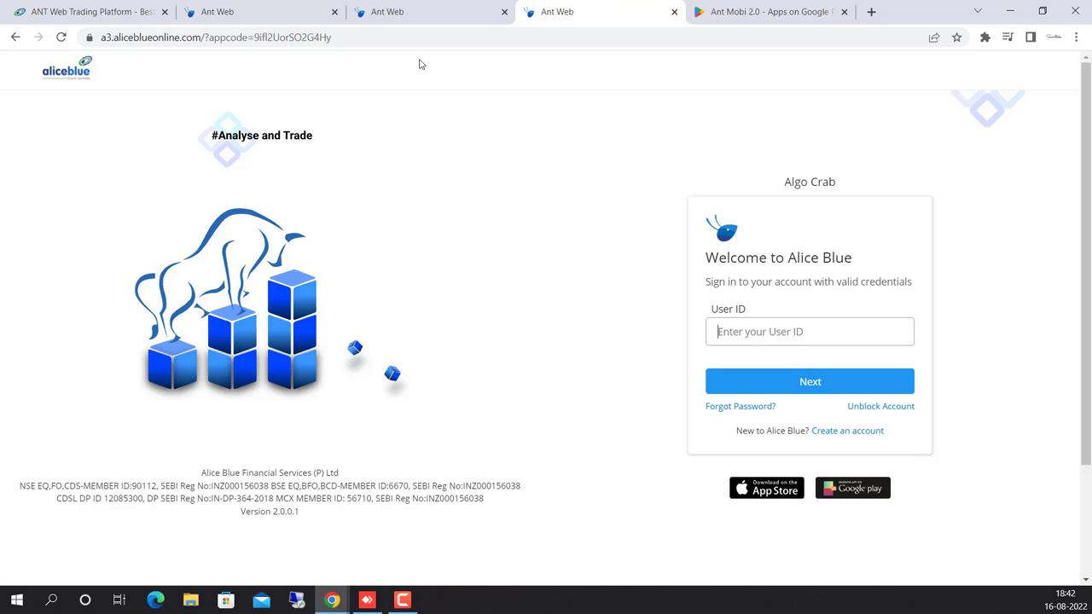
Sign in to Alice Blue with the user ID and M-Pin to return to Algocrab.
click(778, 389)
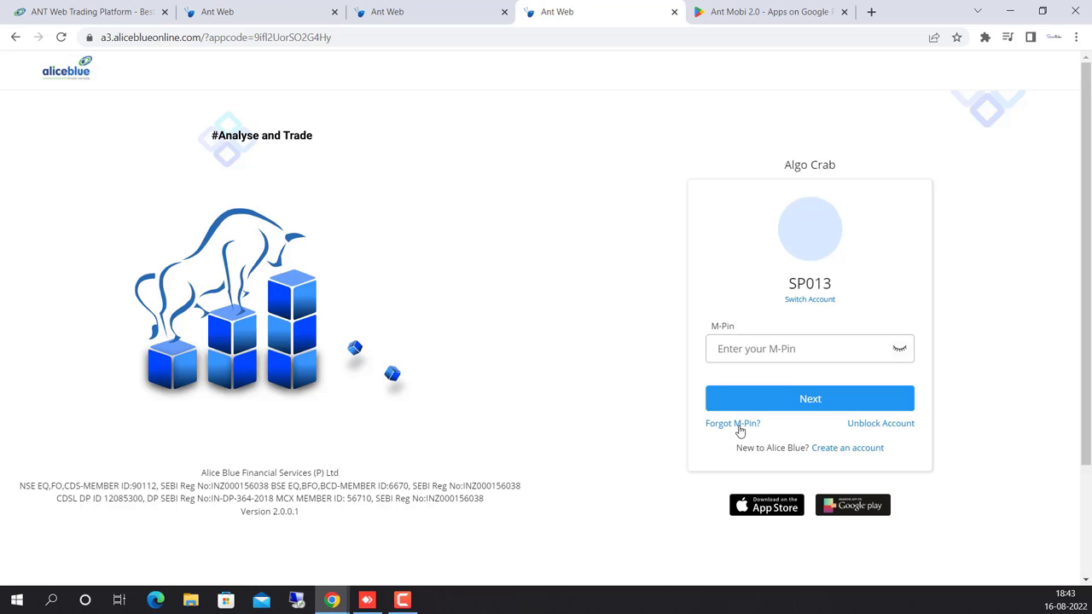
click(751, 348)
text(••••)
key(Return)
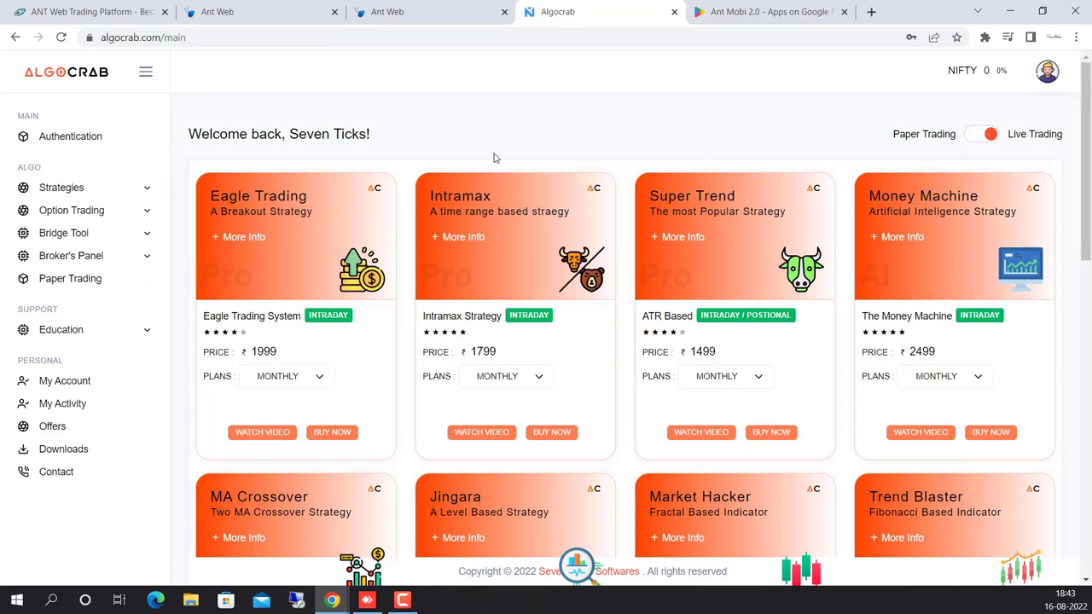
Validate the new Alice Blue access token on the Authentication page and confirm 'Access Token Valid'.
click(66, 138)
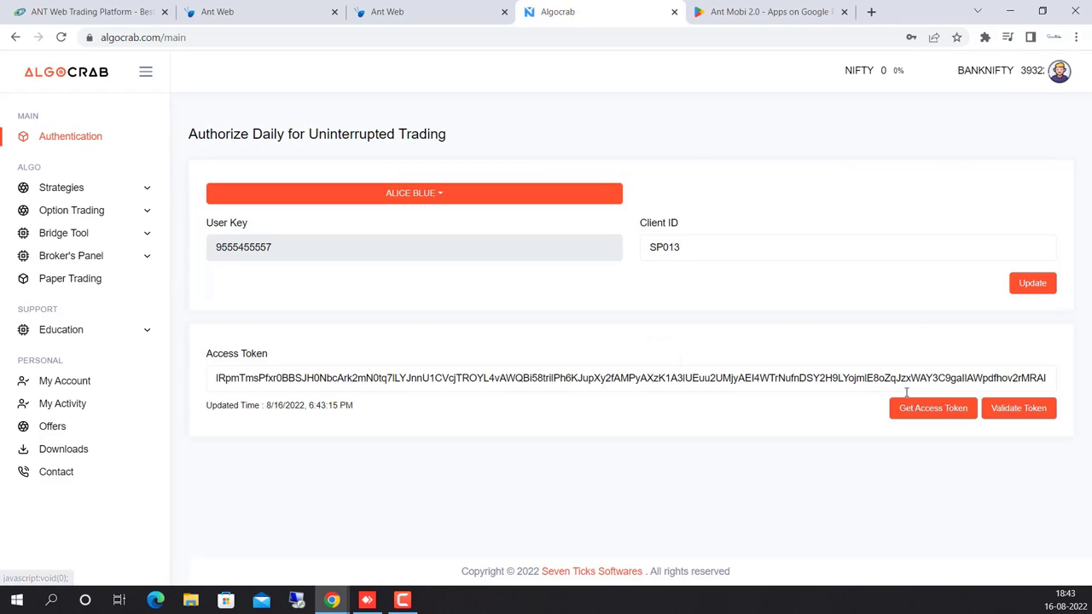
click(1026, 413)
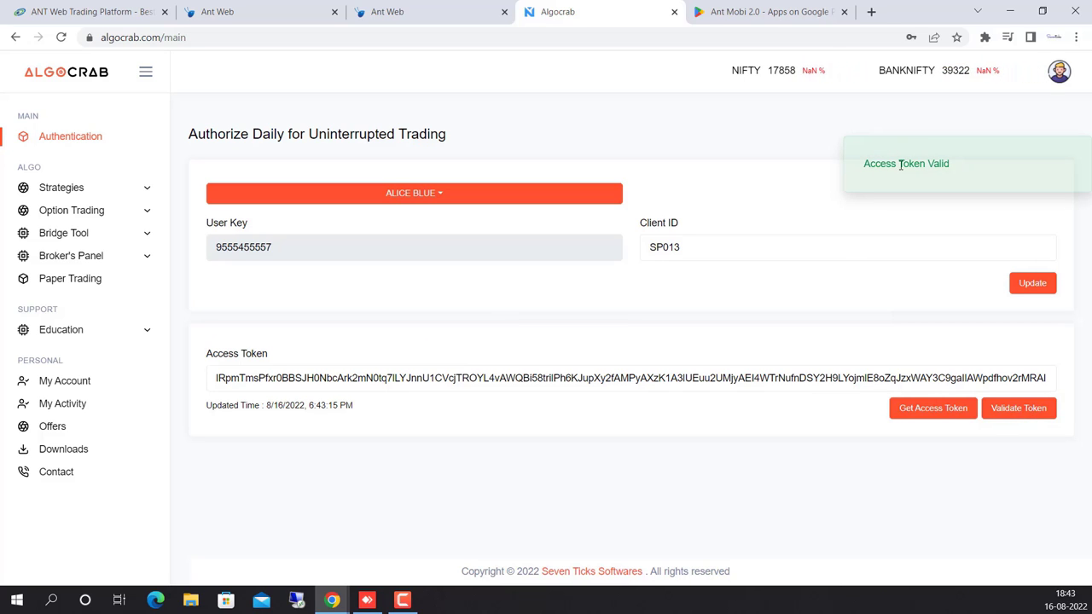
drag(962, 171, 863, 163)
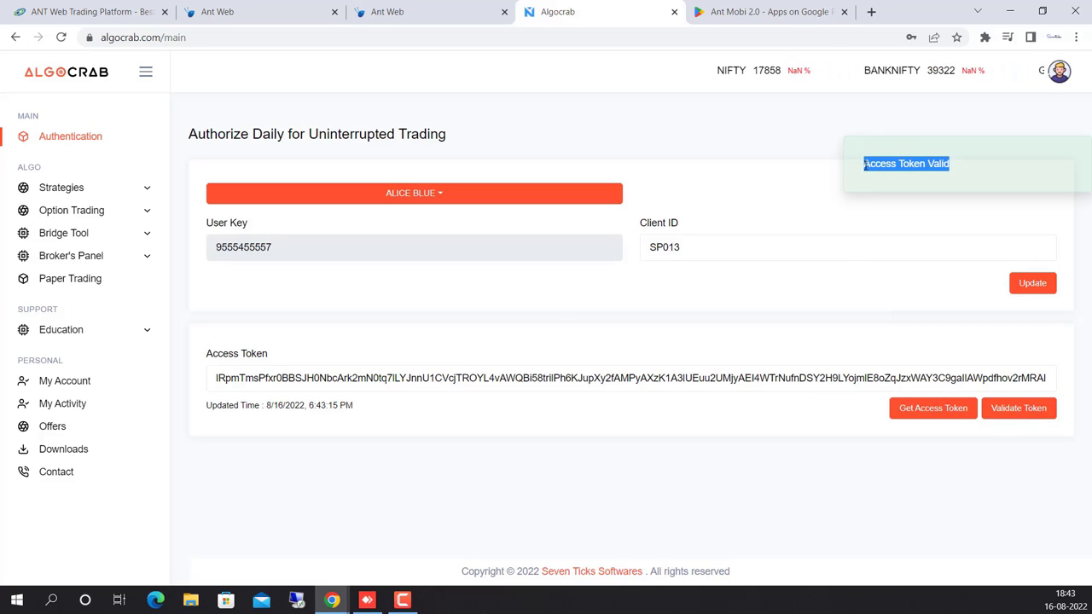
click(664, 127)
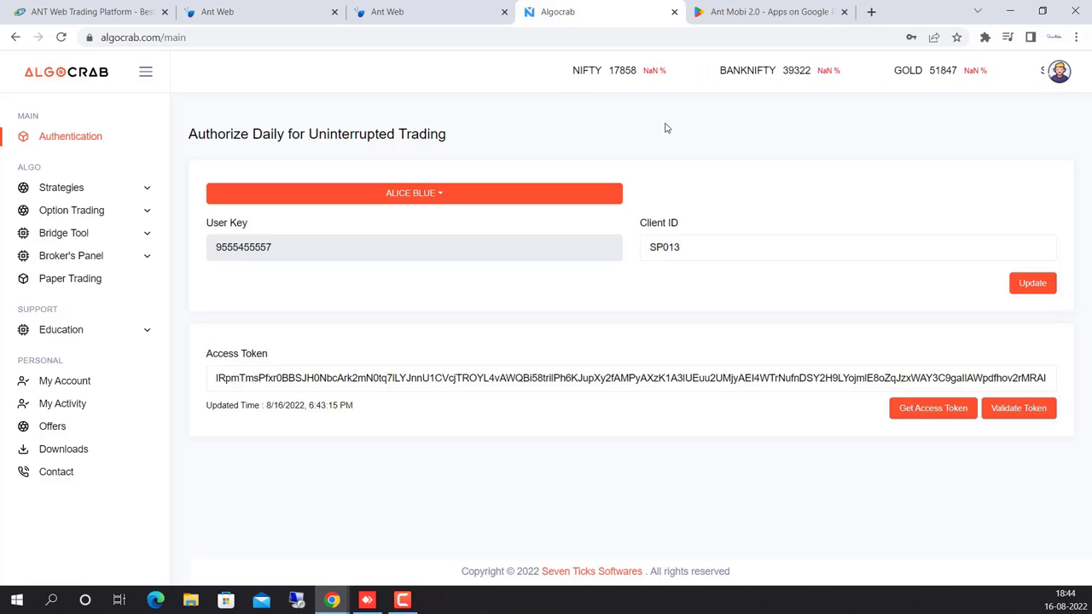
Open Strategies > Heatmap for 08/01/2022–08/31/2022 and expand the Select Strategy list.
click(60, 188)
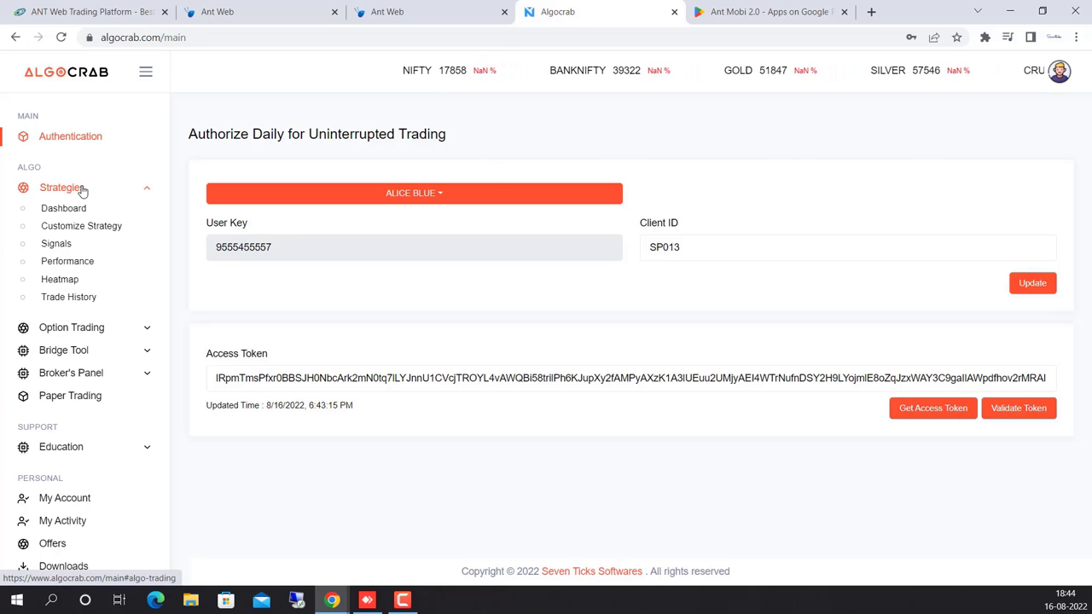
click(61, 279)
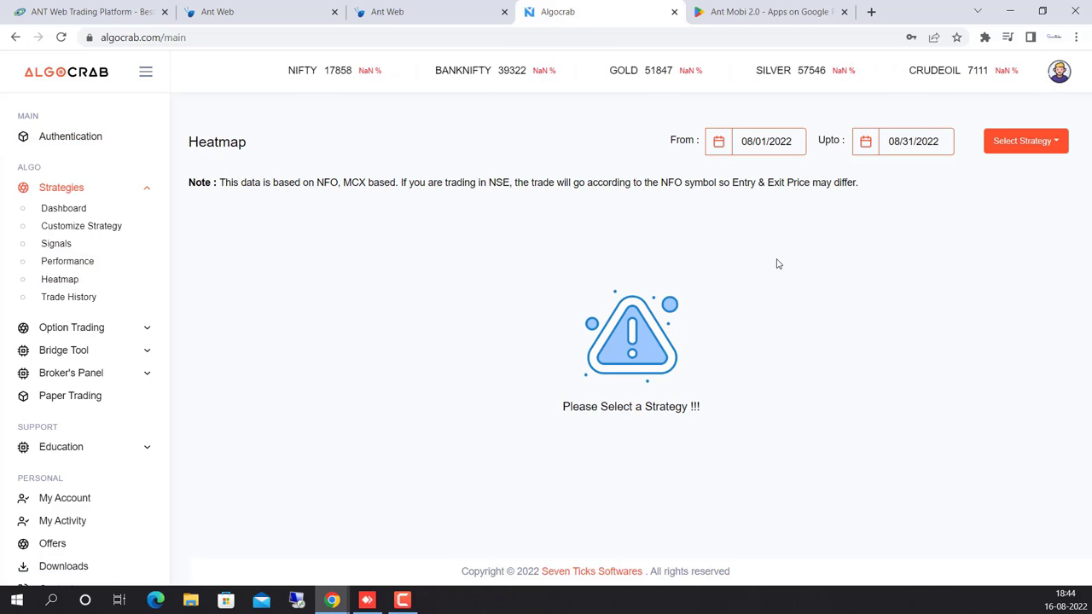
click(1023, 147)
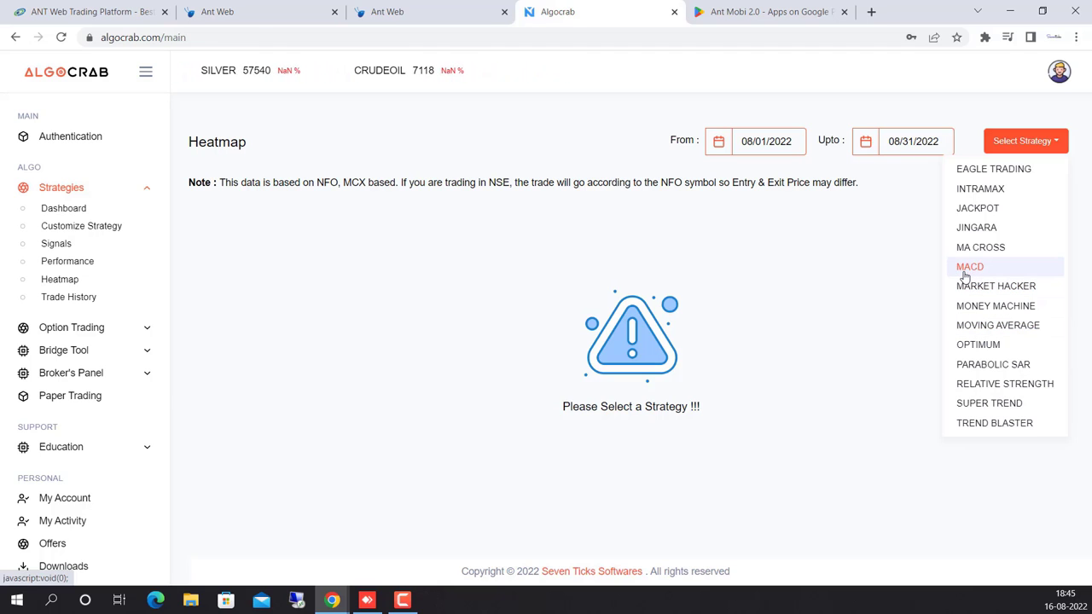
Show the SUPER TREND heatmap, review ASIANPAINT's 30936 INR result, and open its individual trades.
click(981, 406)
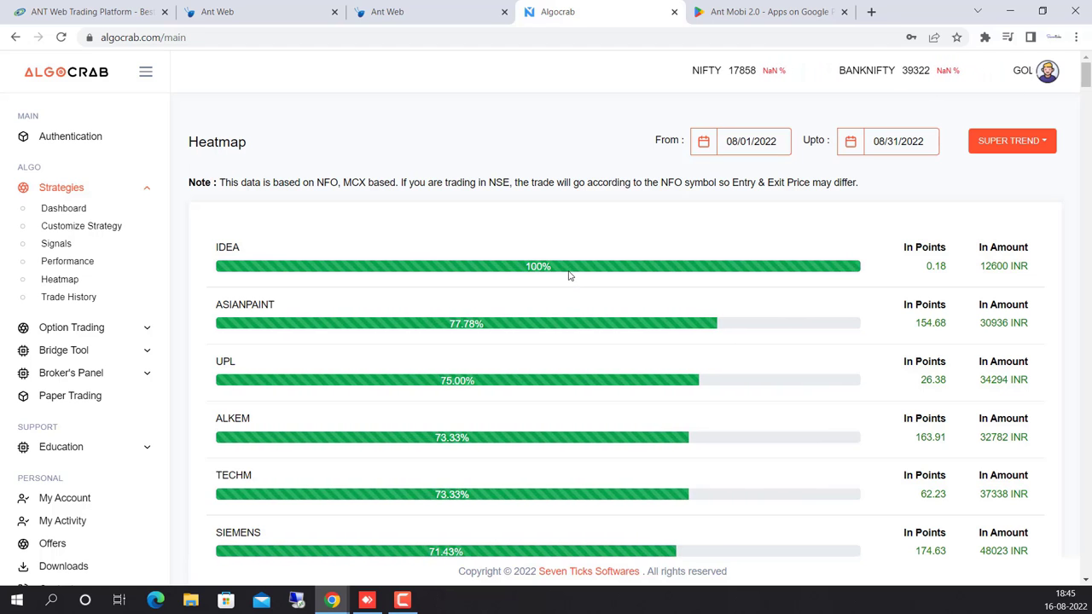
scroll(568, 273, down, 1)
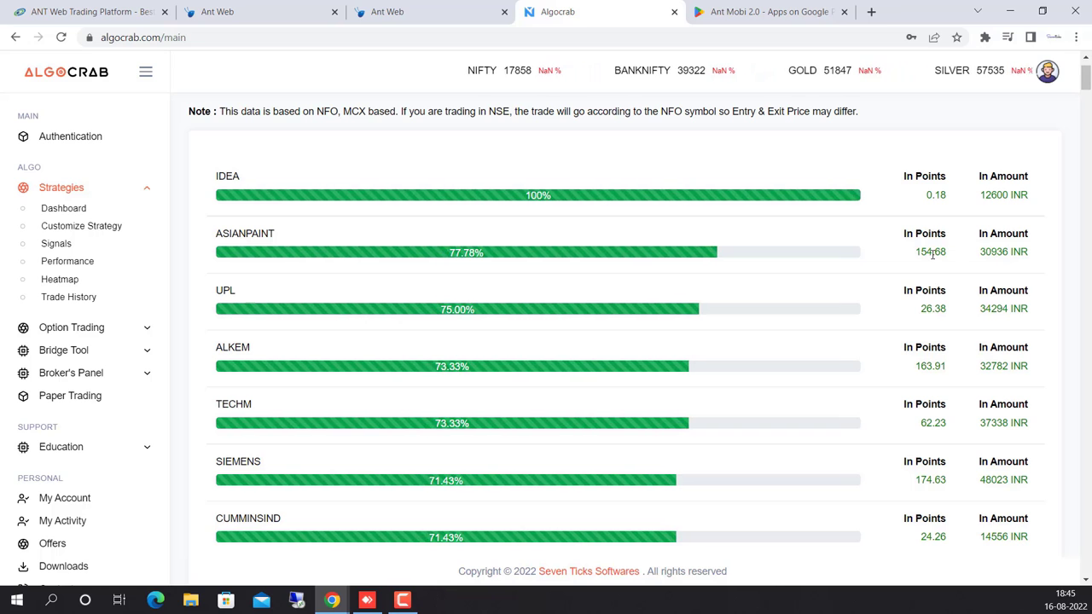
drag(980, 251, 1008, 252)
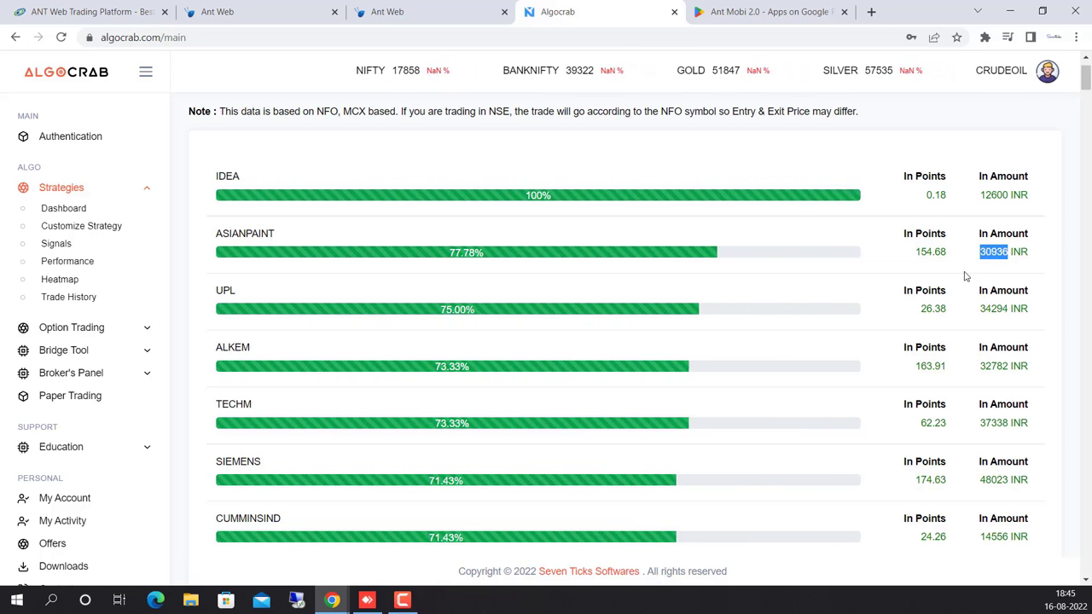
scroll(865, 291, down, 3)
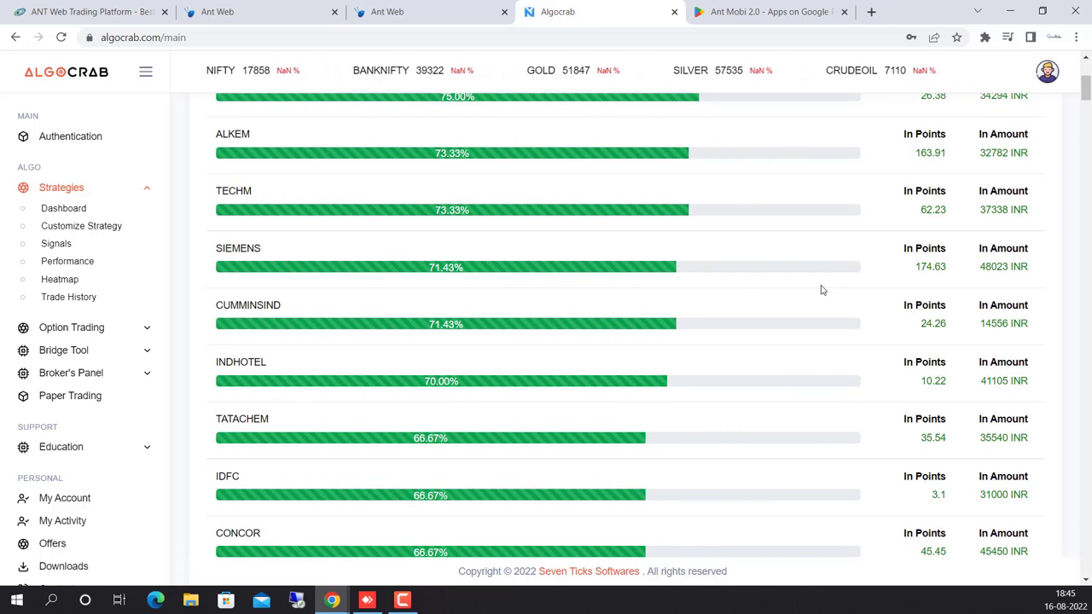
scroll(823, 291, down, 2)
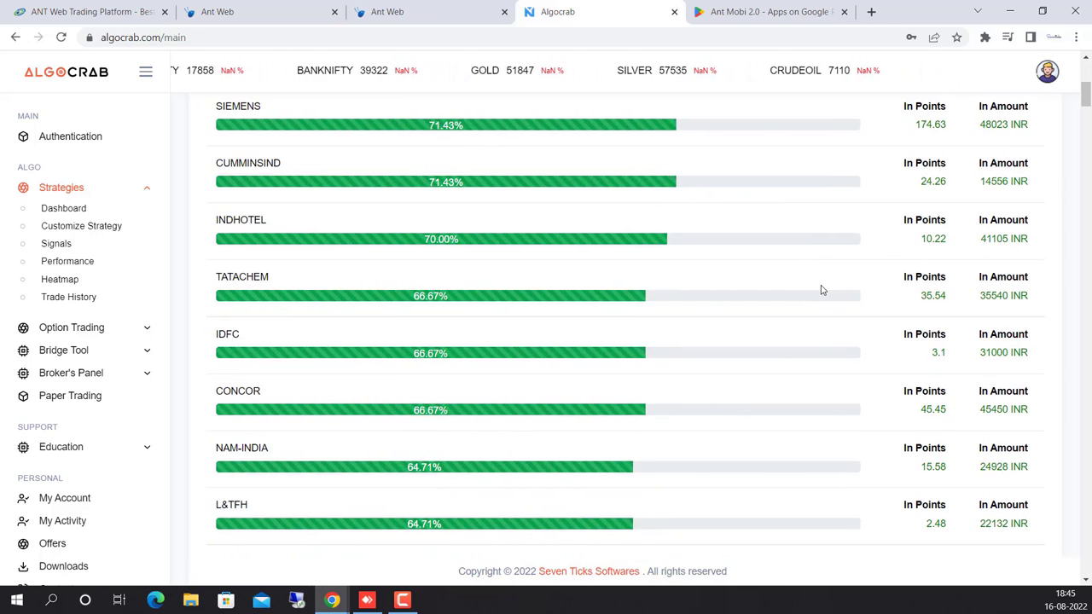
scroll(823, 291, down, 1)
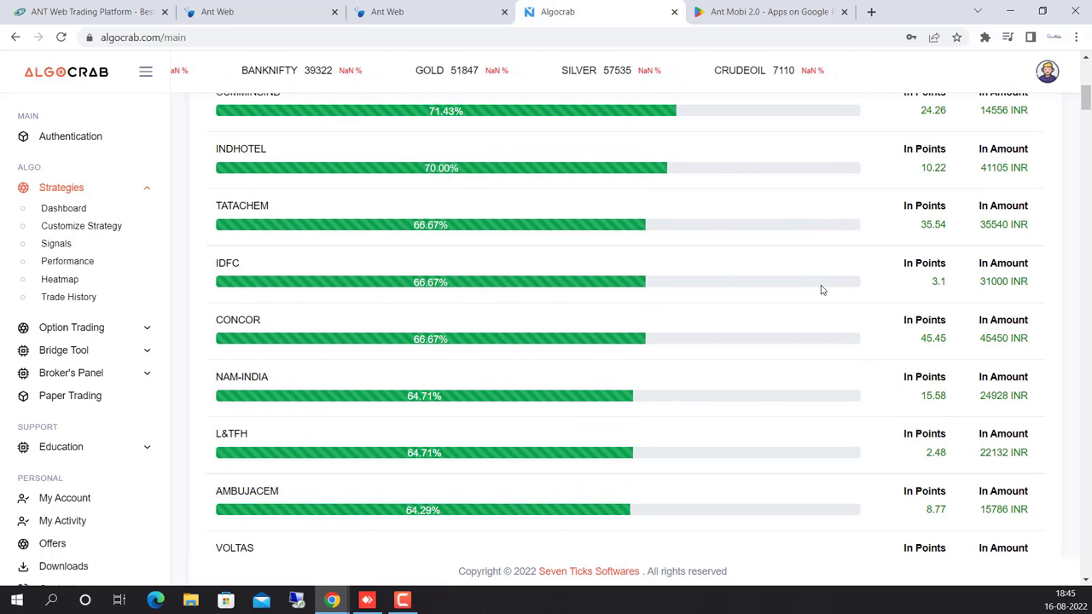
scroll(823, 290, up, 4)
scroll(822, 290, up, 2)
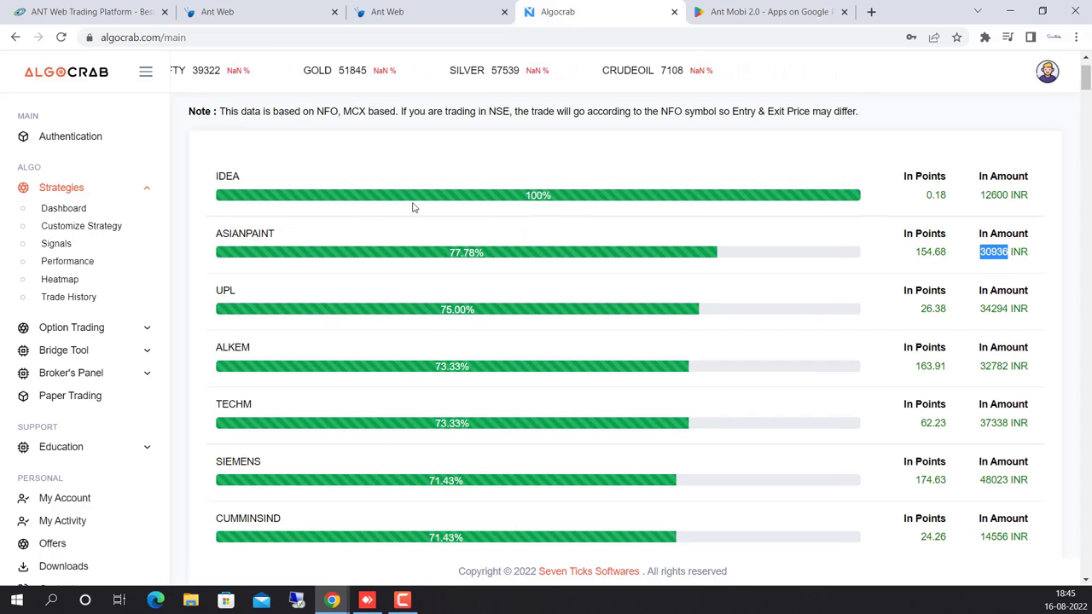
click(243, 237)
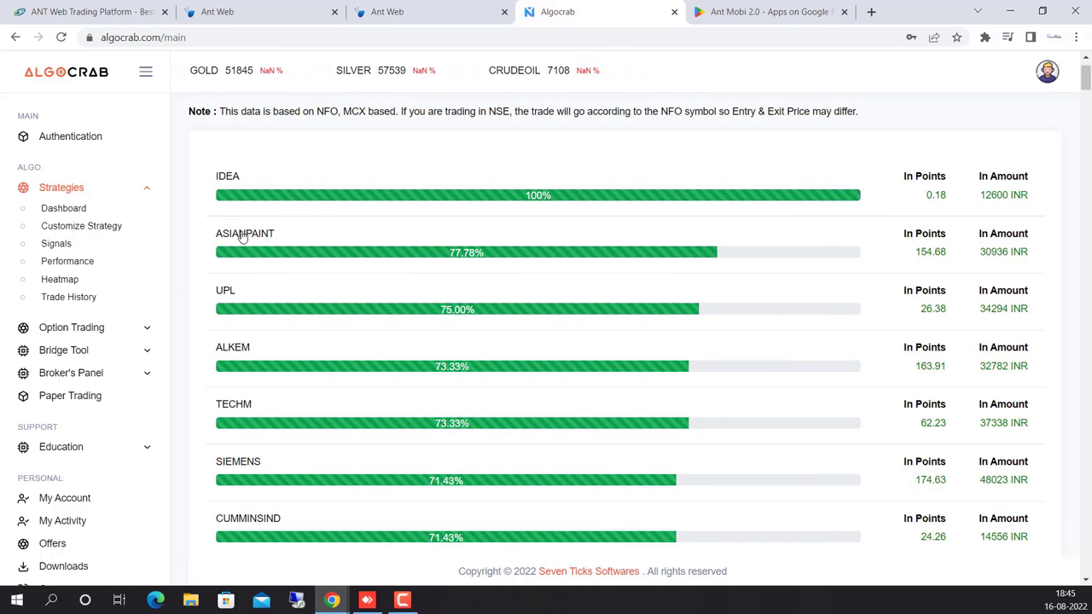
click(243, 237)
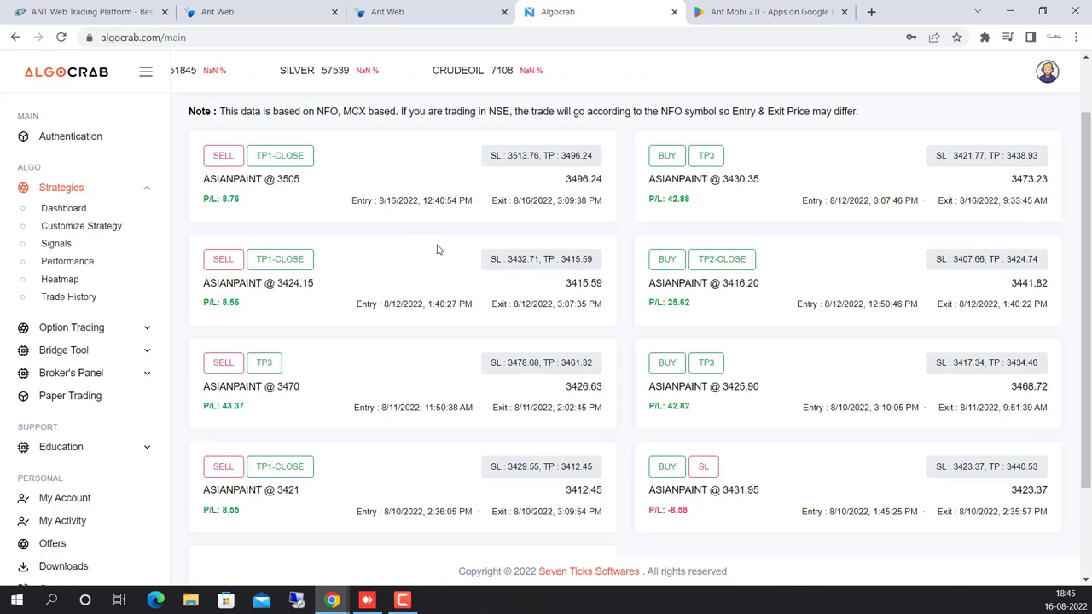
scroll(431, 256, down, 1)
scroll(430, 255, down, 2)
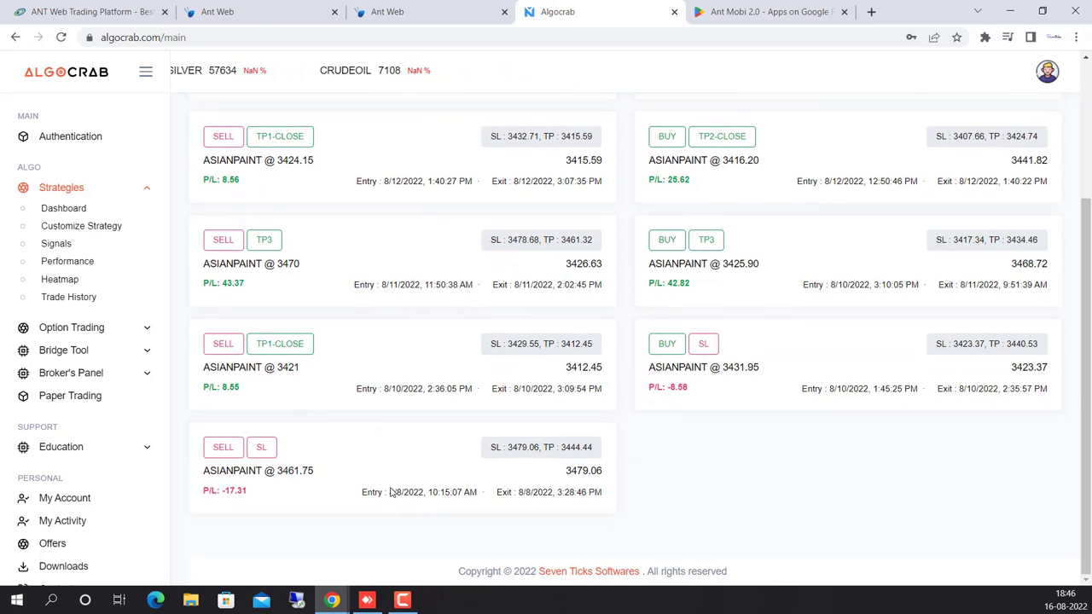
drag(389, 492, 404, 489)
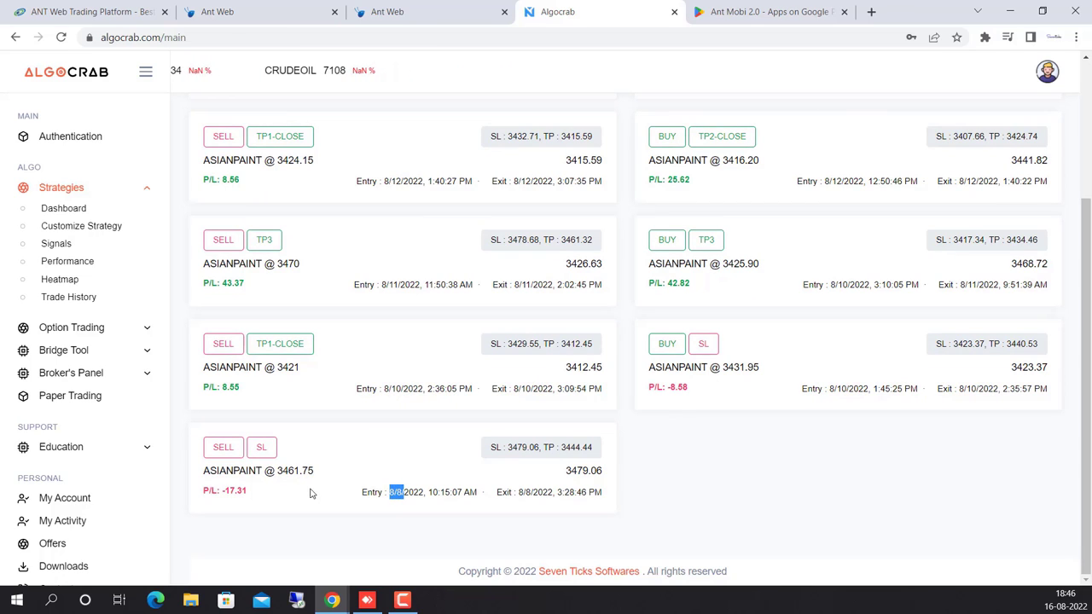
drag(247, 492, 371, 445)
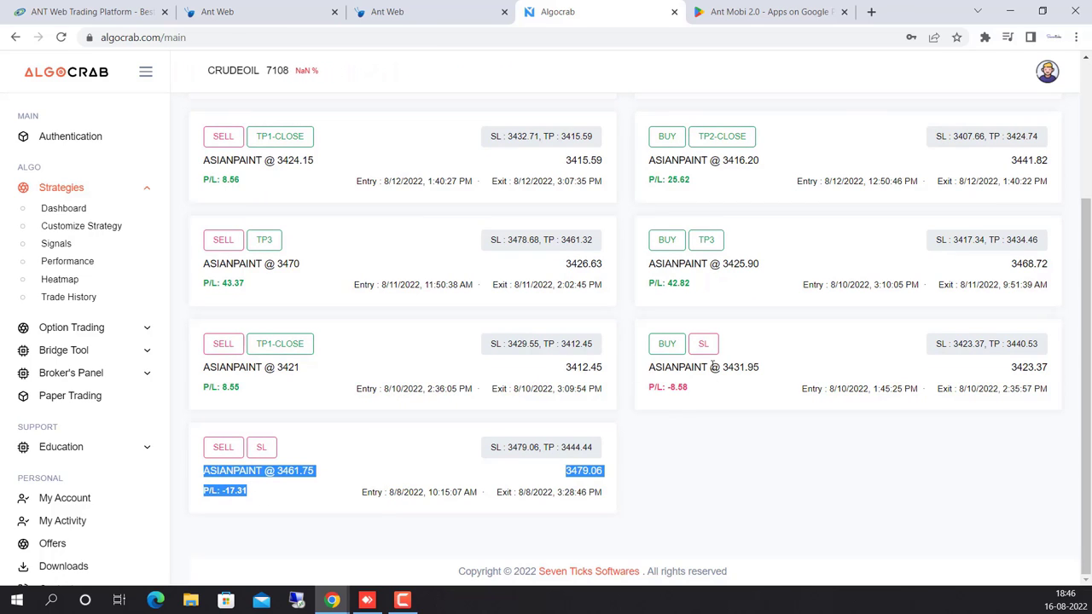
drag(831, 388, 850, 388)
drag(711, 386, 663, 386)
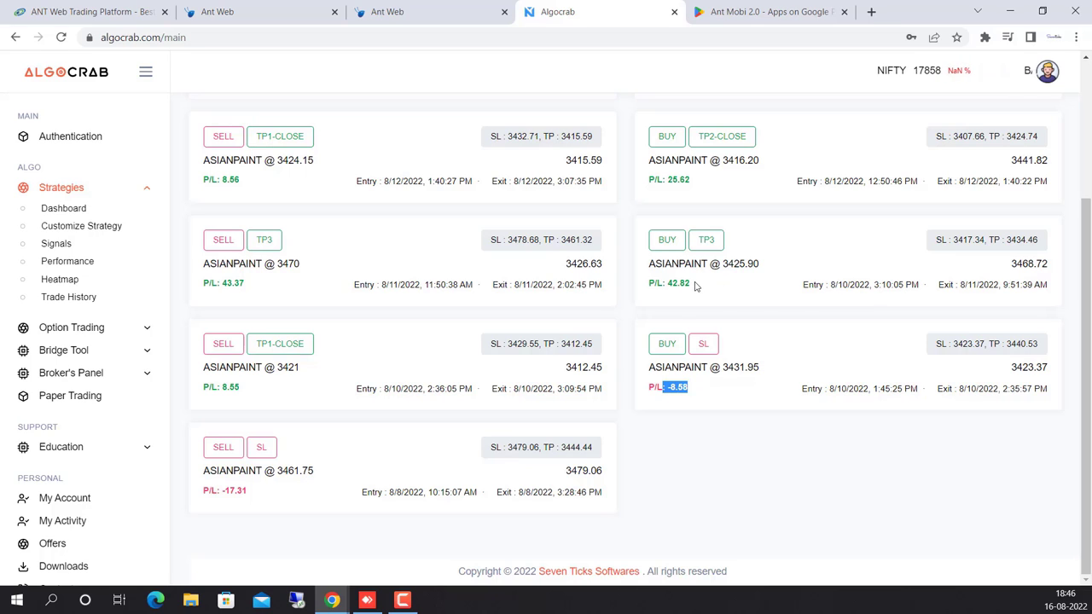
drag(693, 283, 646, 284)
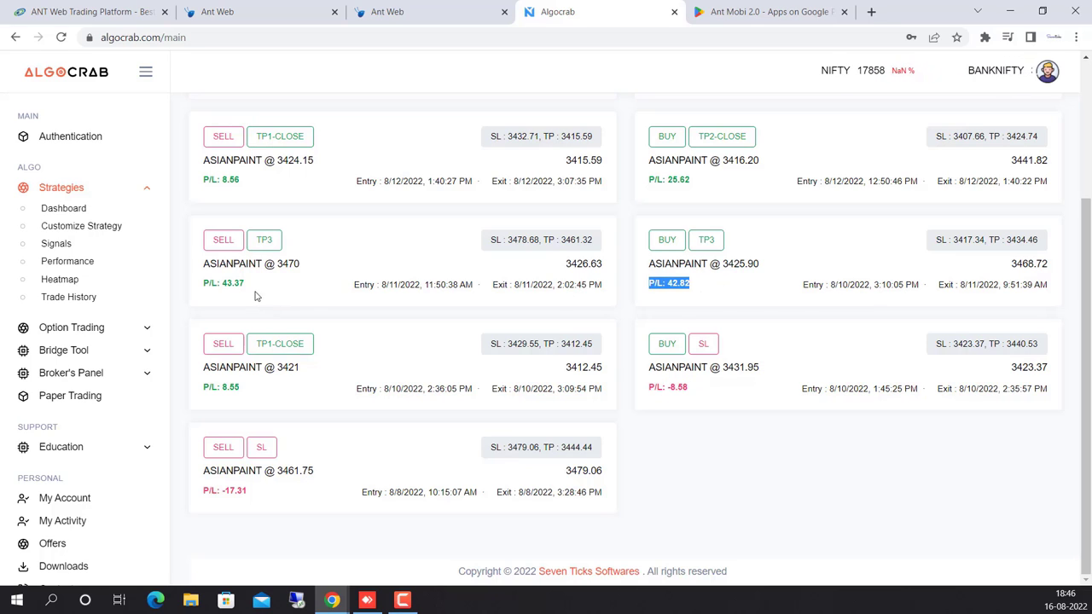
drag(248, 286, 220, 287)
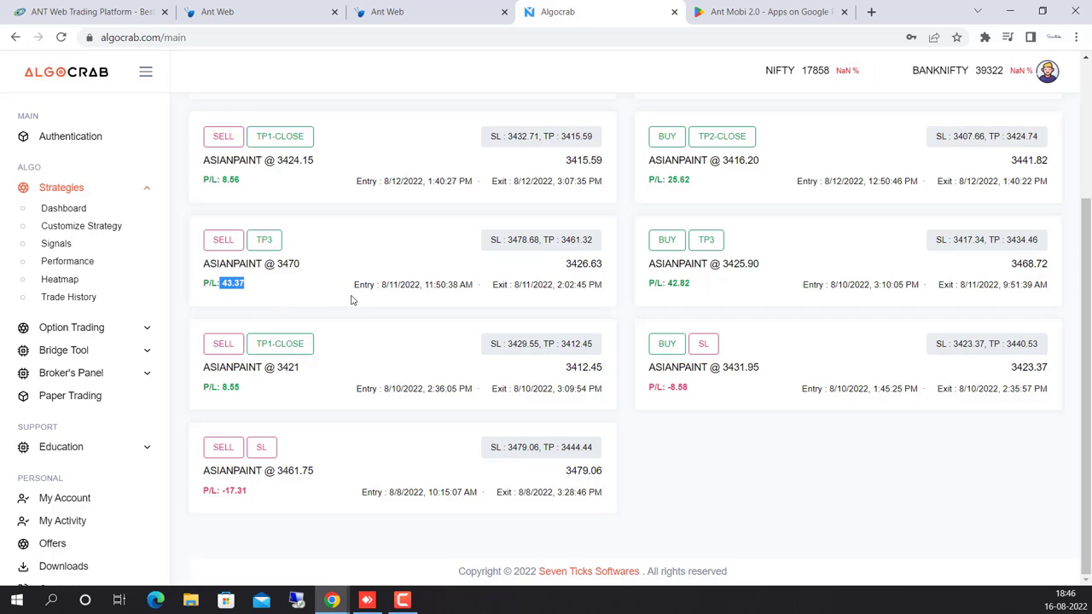
scroll(354, 301, up, 3)
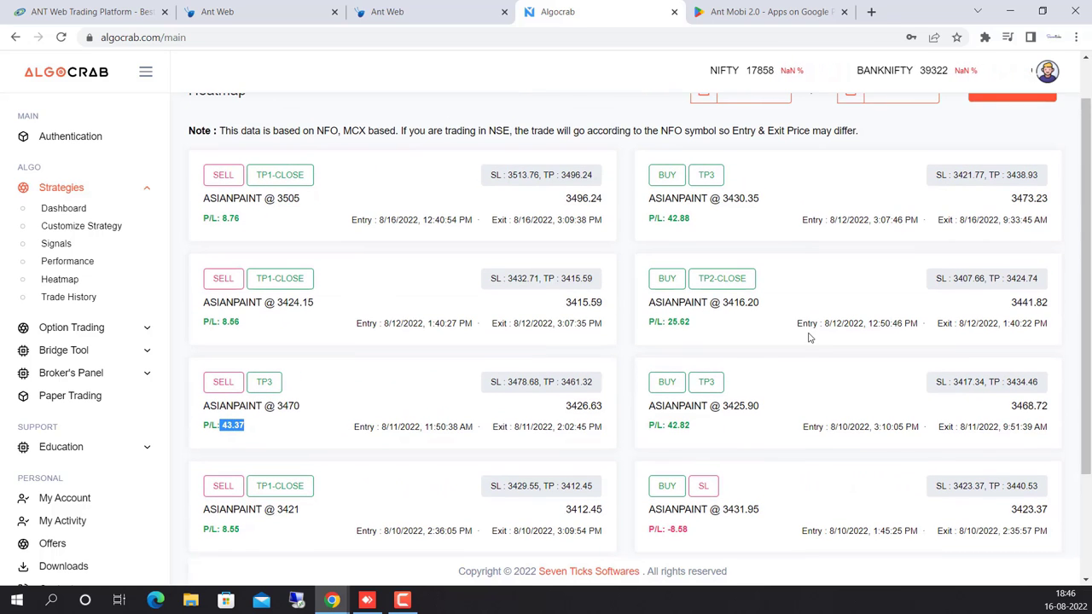
scroll(797, 243, up, 1)
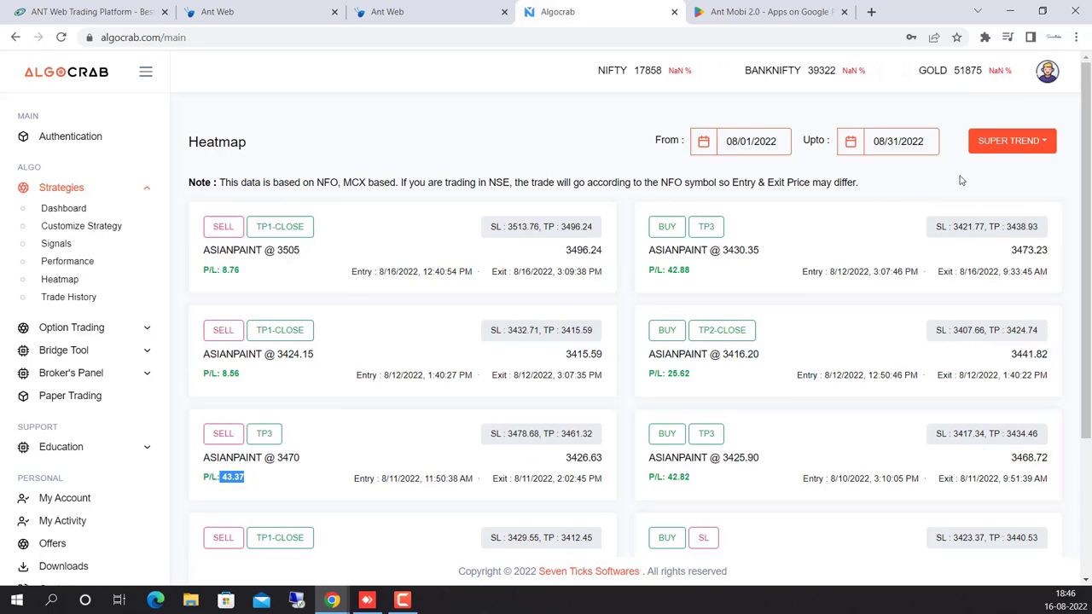
Switch the heatmap strategy from SUPER TREND to MOVING AVERAGE.
click(1013, 141)
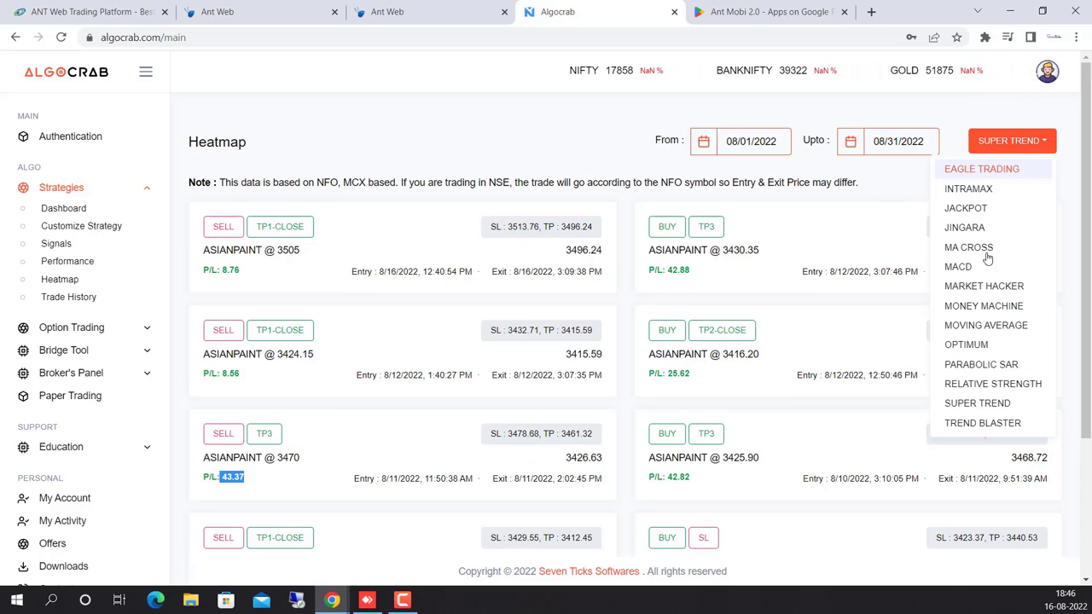
click(969, 404)
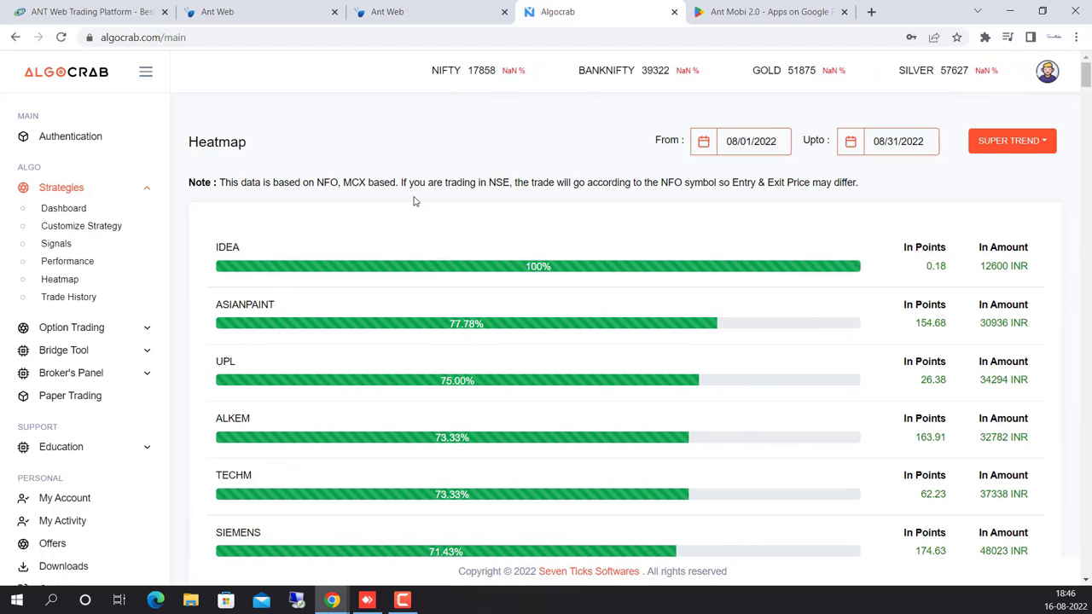
click(1012, 141)
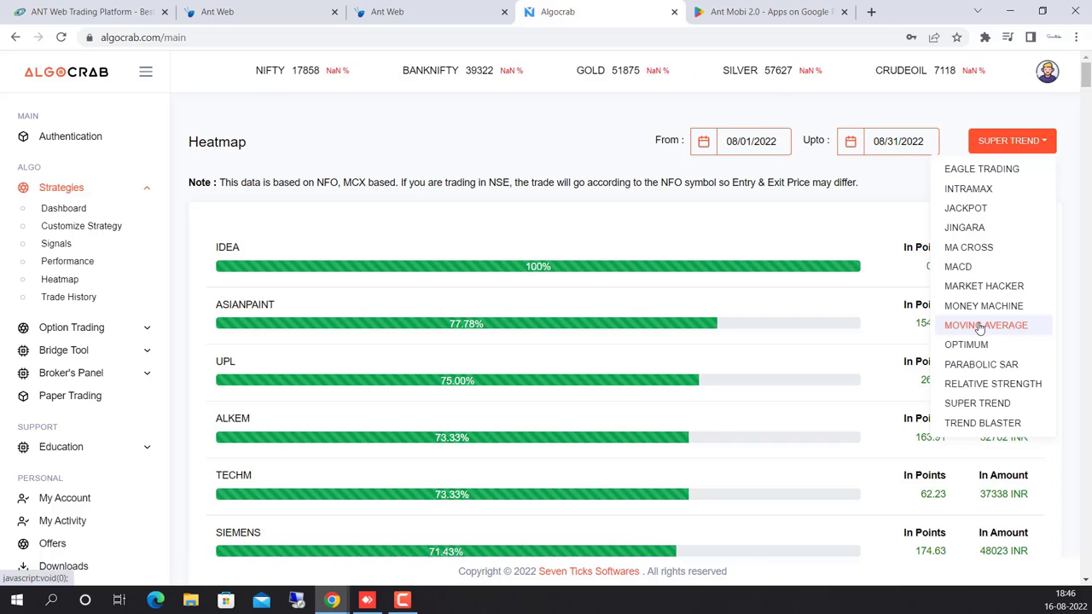
click(979, 327)
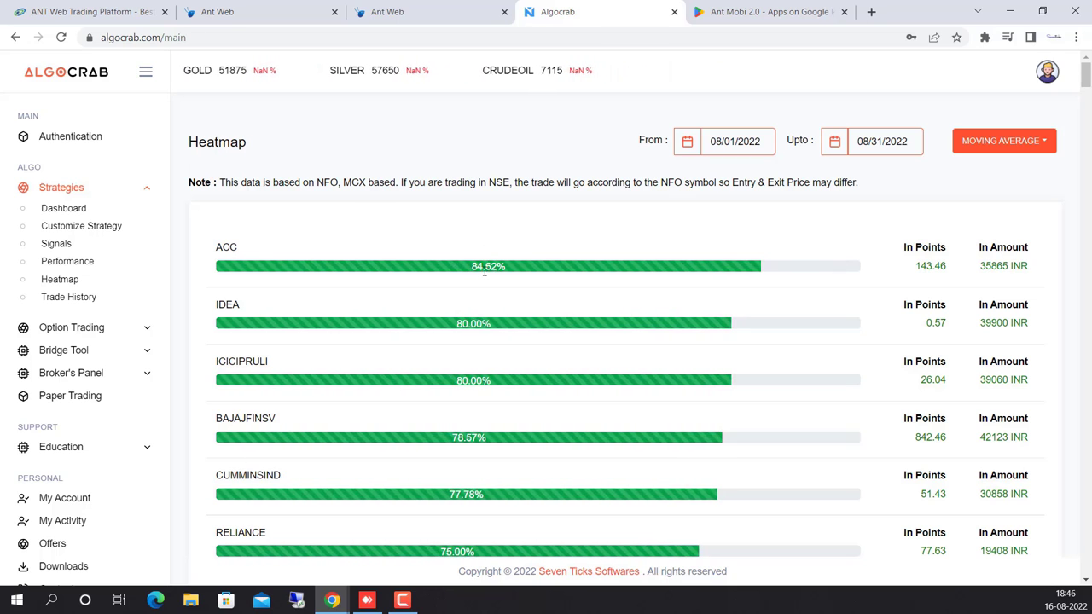
Open ACC's individual trades and scroll through their P/L from -5.58 to 28.07.
click(227, 249)
scroll(416, 257, down, 3)
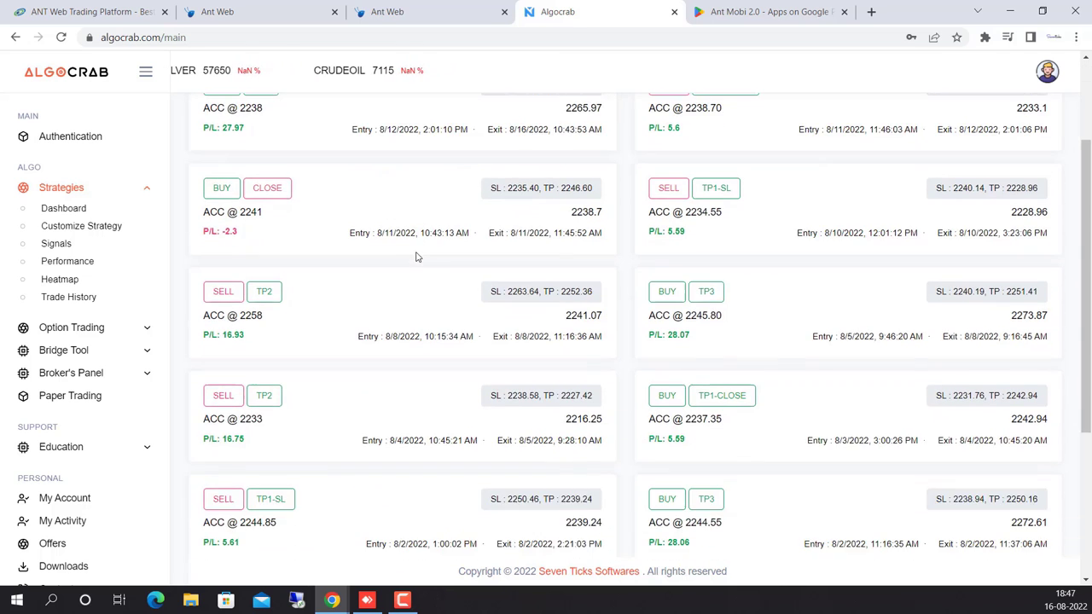
scroll(416, 257, down, 2)
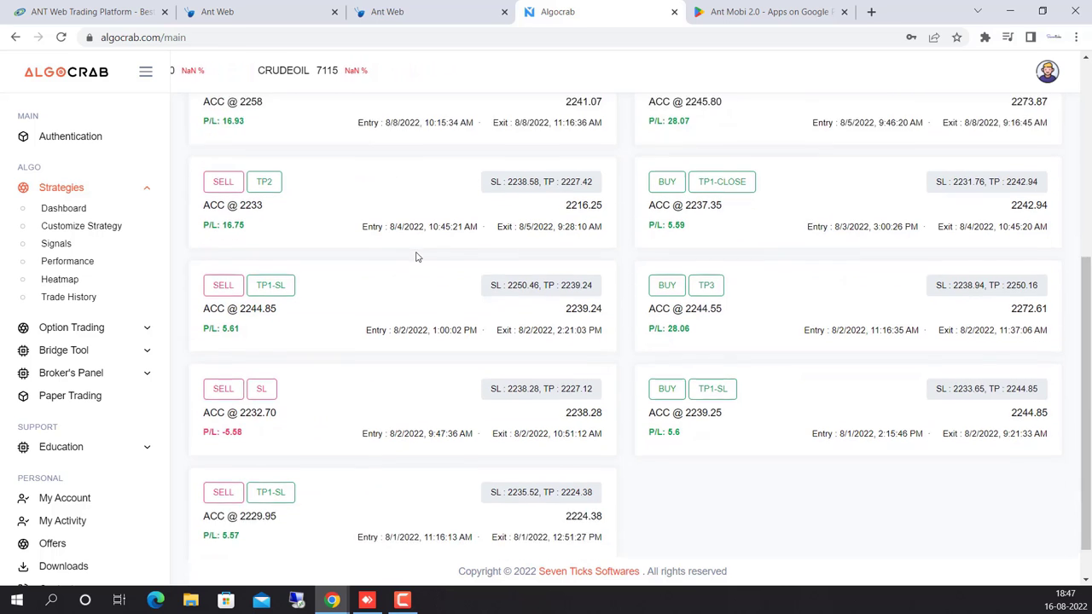
scroll(416, 257, up, 2)
scroll(416, 257, up, 1)
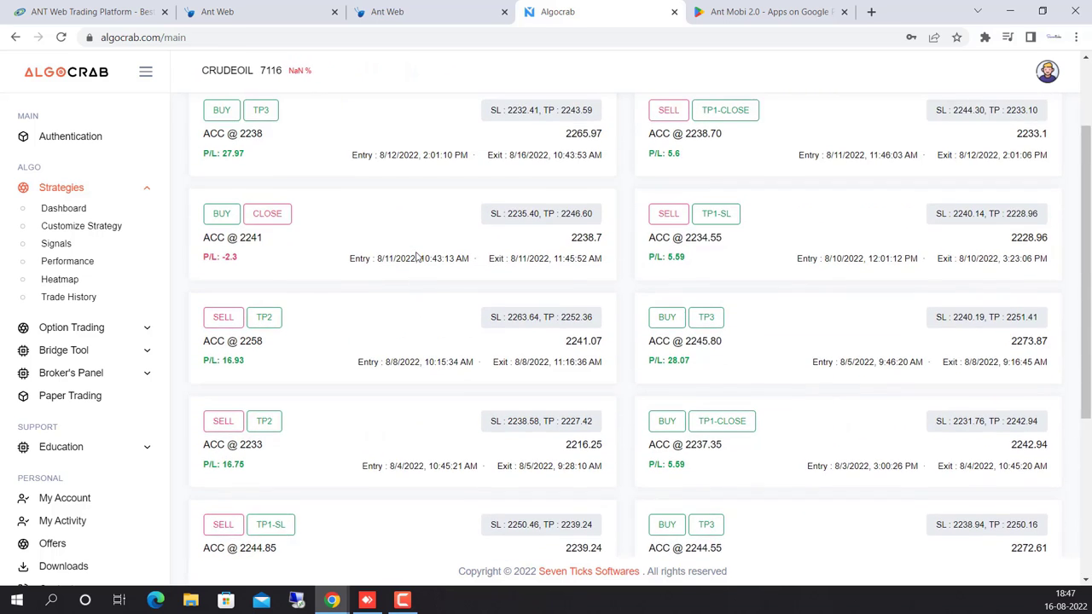
scroll(417, 257, down, 2)
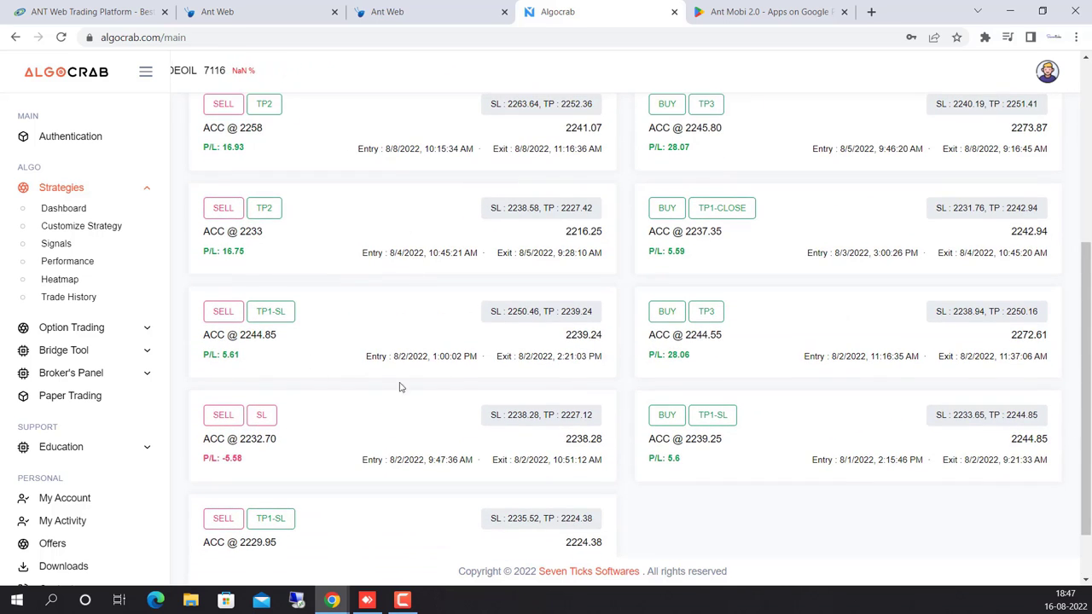
scroll(451, 309, up, 3)
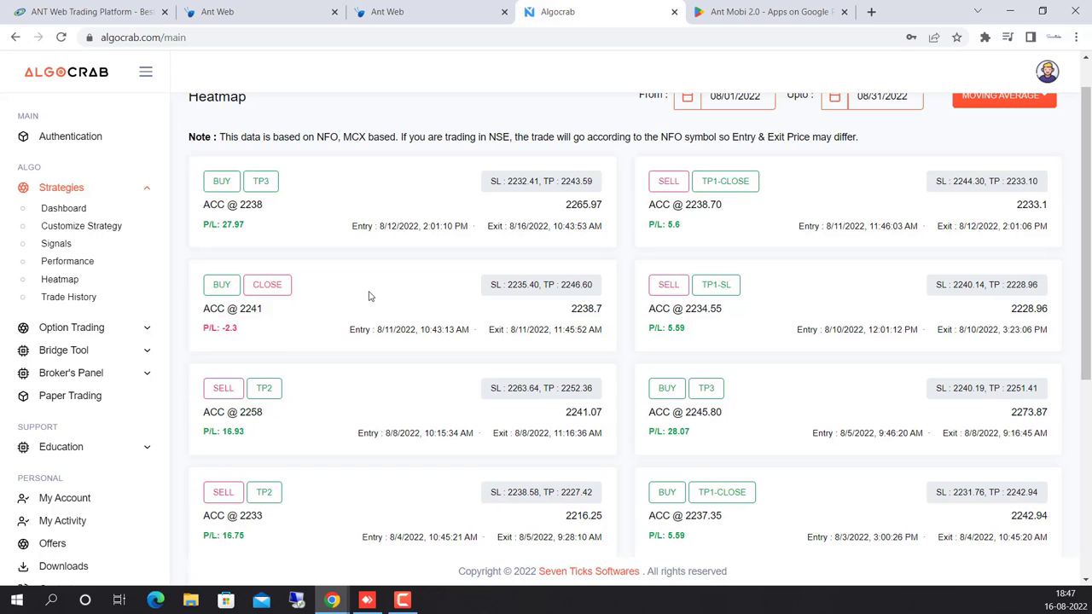
scroll(368, 296, down, 3)
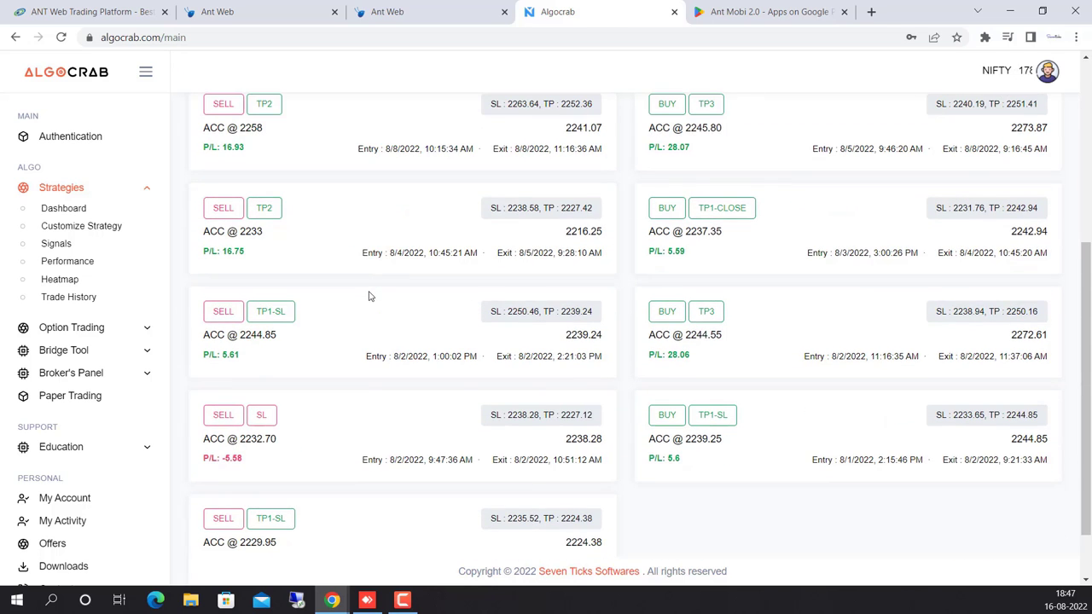
scroll(368, 296, up, 3)
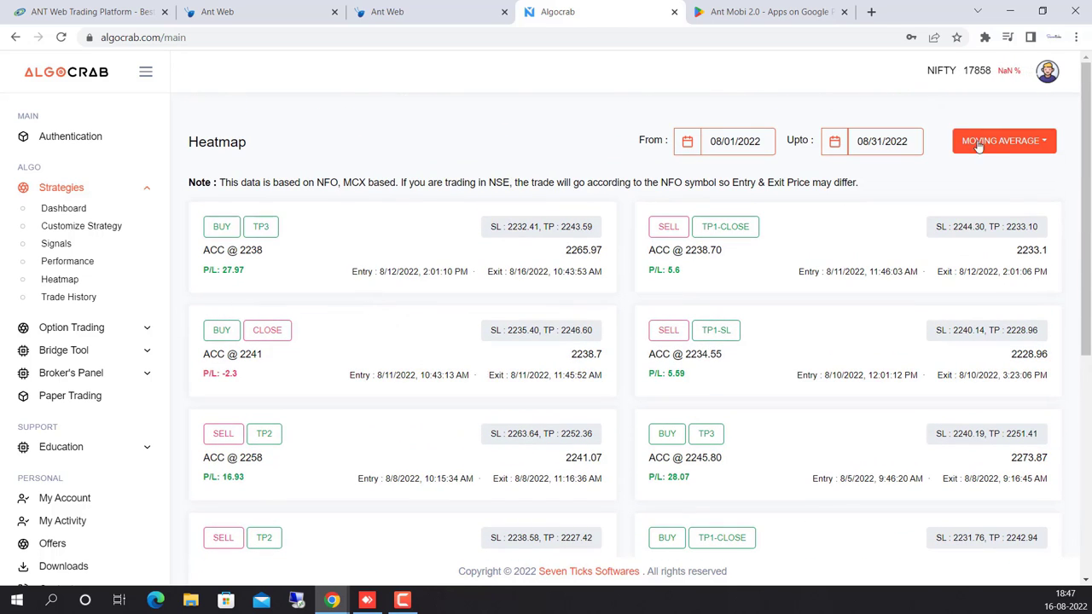
Change the heatmap strategy from MOVING AVERAGE to MACD, showing NICKEL, GAIL and NTPC at 100%.
click(985, 144)
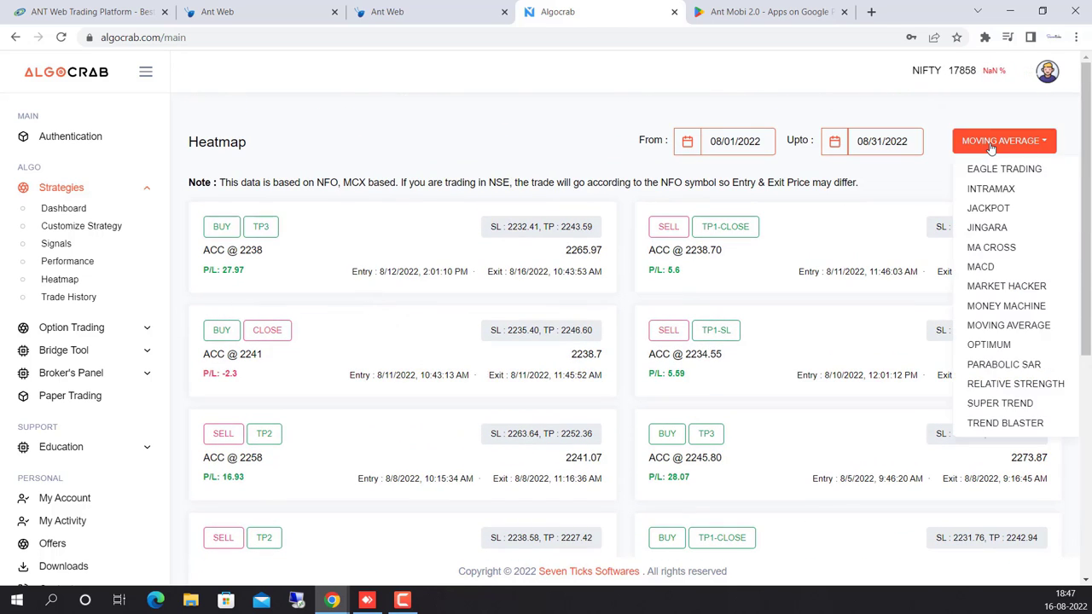
click(1000, 269)
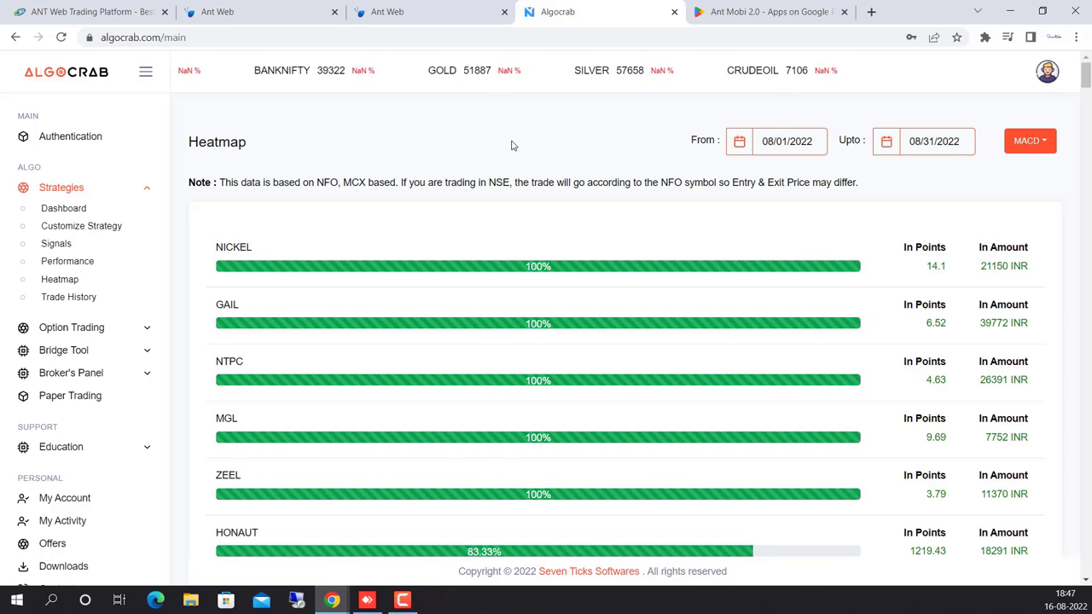
key(ctrl+f)
key(Return)
key(Return)
key(Return)
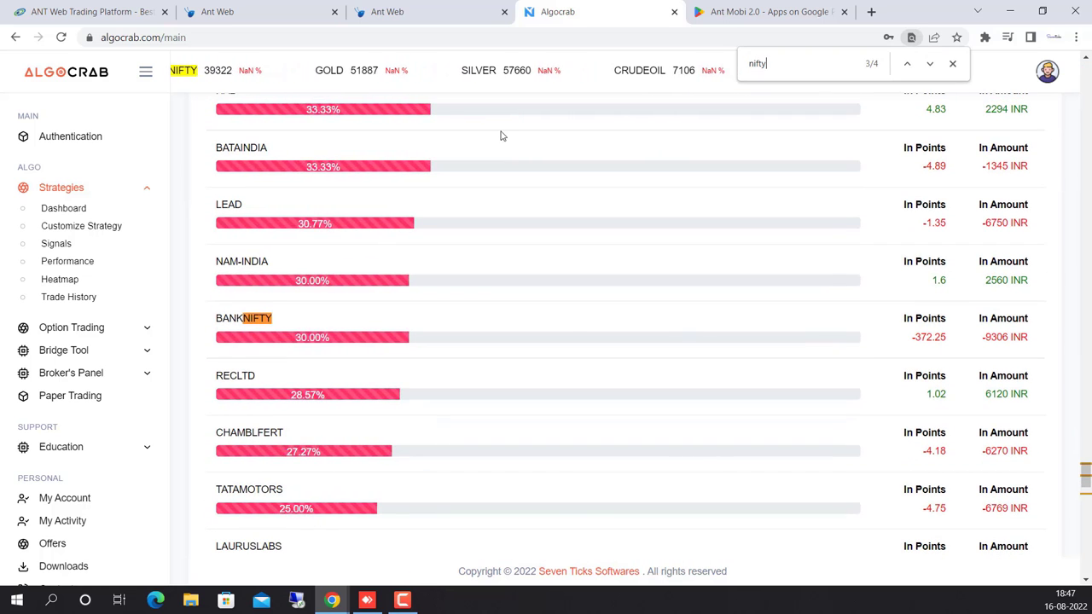
key(Return)
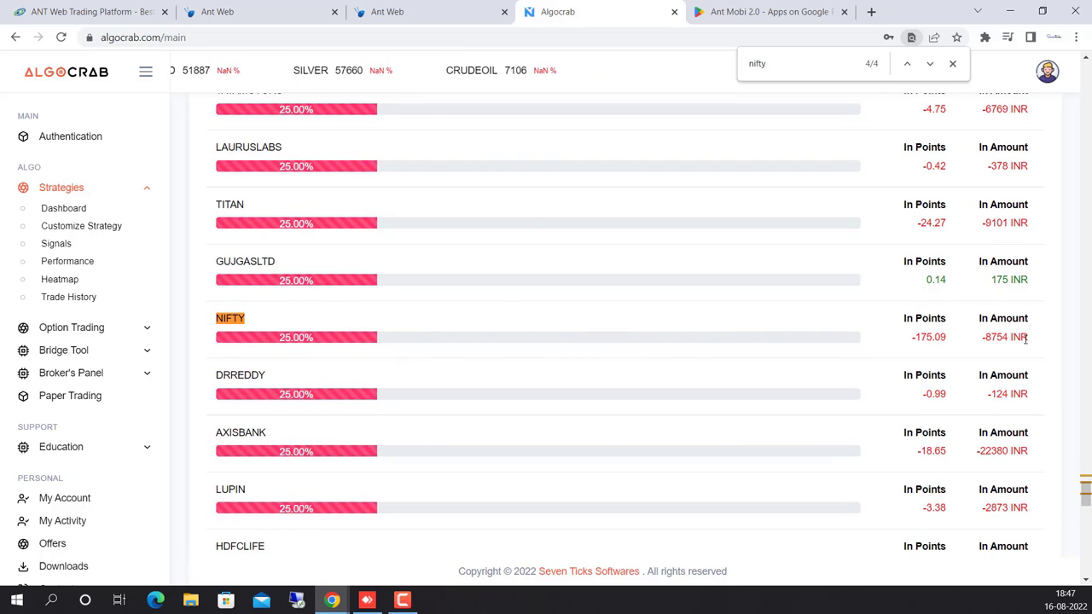
drag(1027, 337, 718, 343)
drag(353, 336, 228, 319)
click(489, 317)
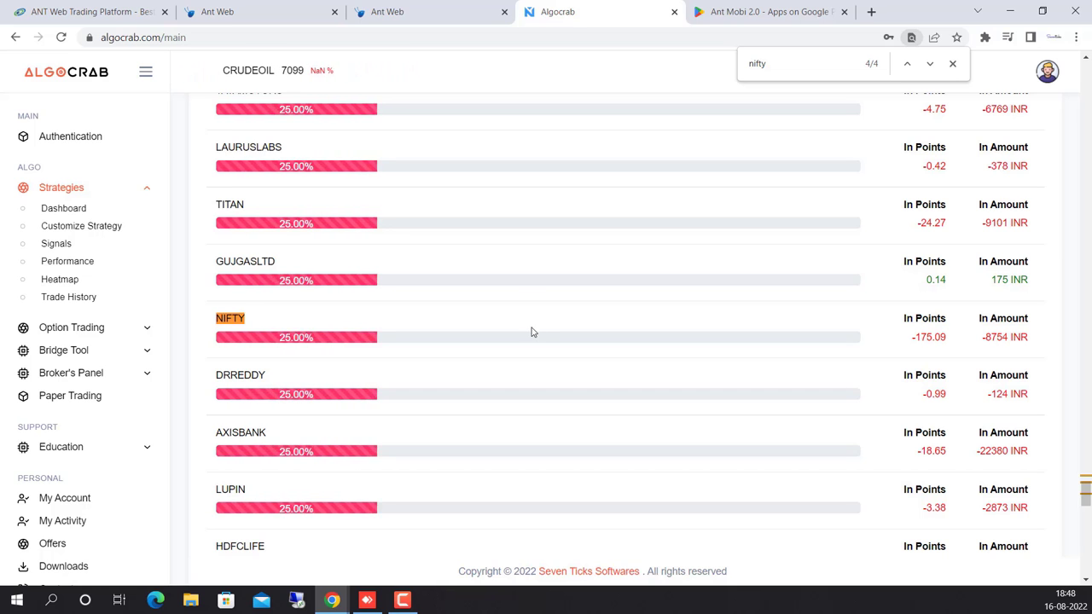
scroll(531, 331, up, 20)
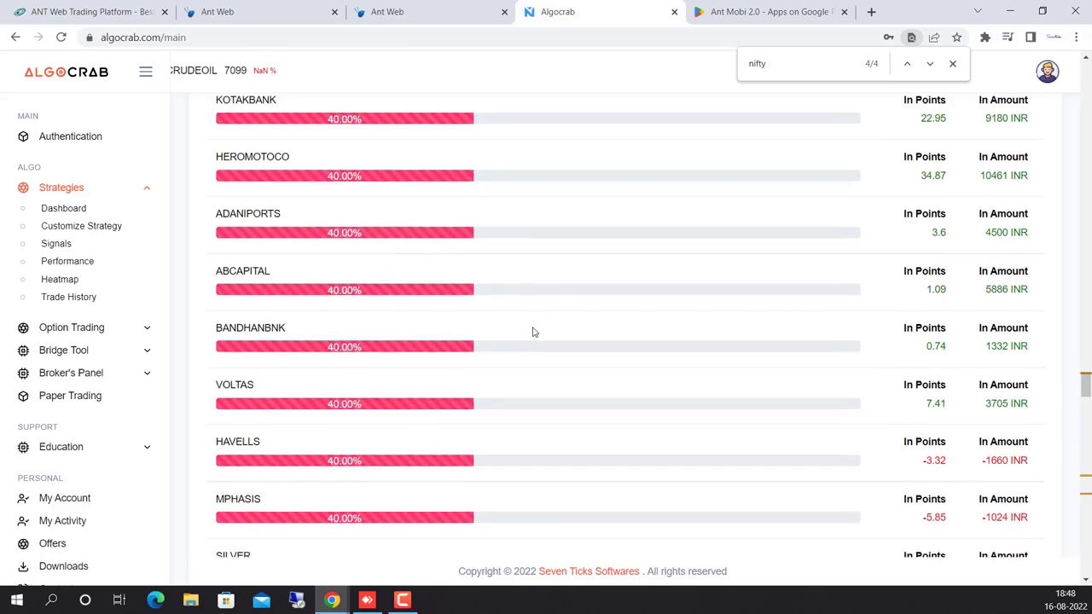
scroll(532, 331, up, 20)
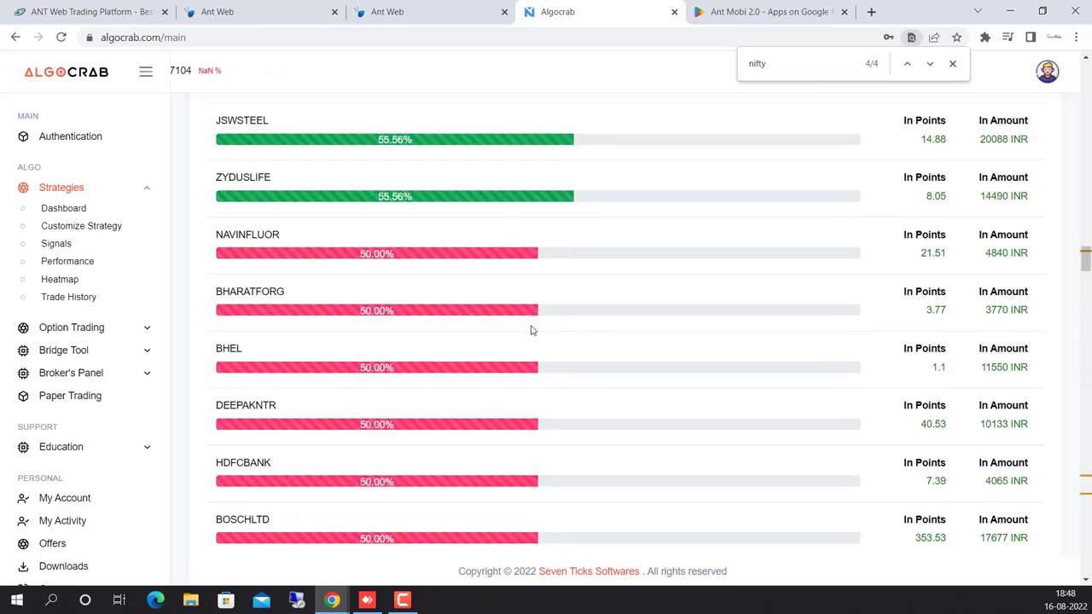
scroll(531, 330, up, 20)
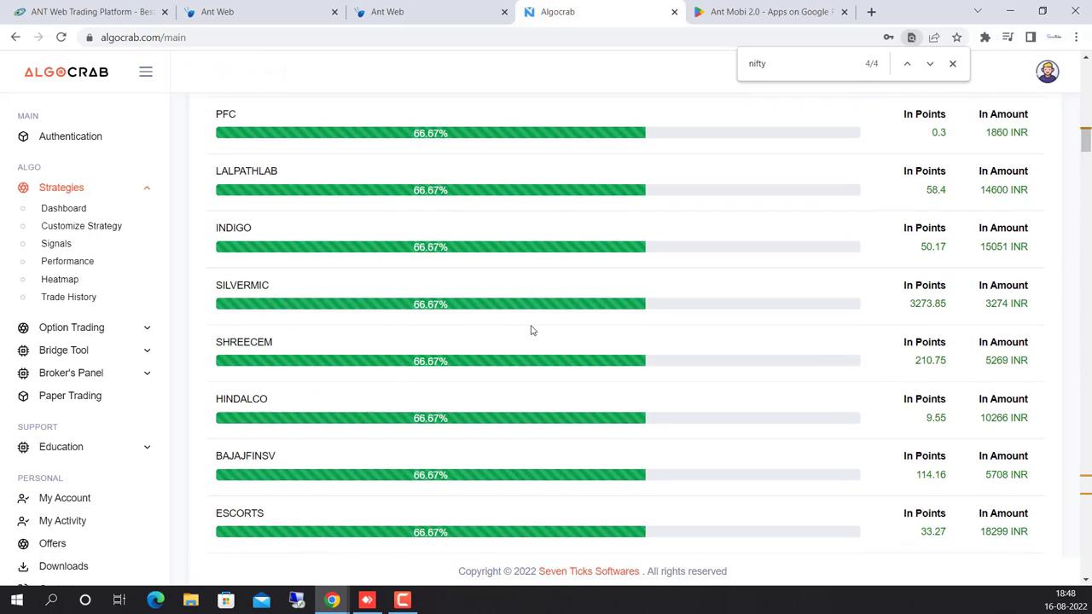
scroll(530, 330, up, 20)
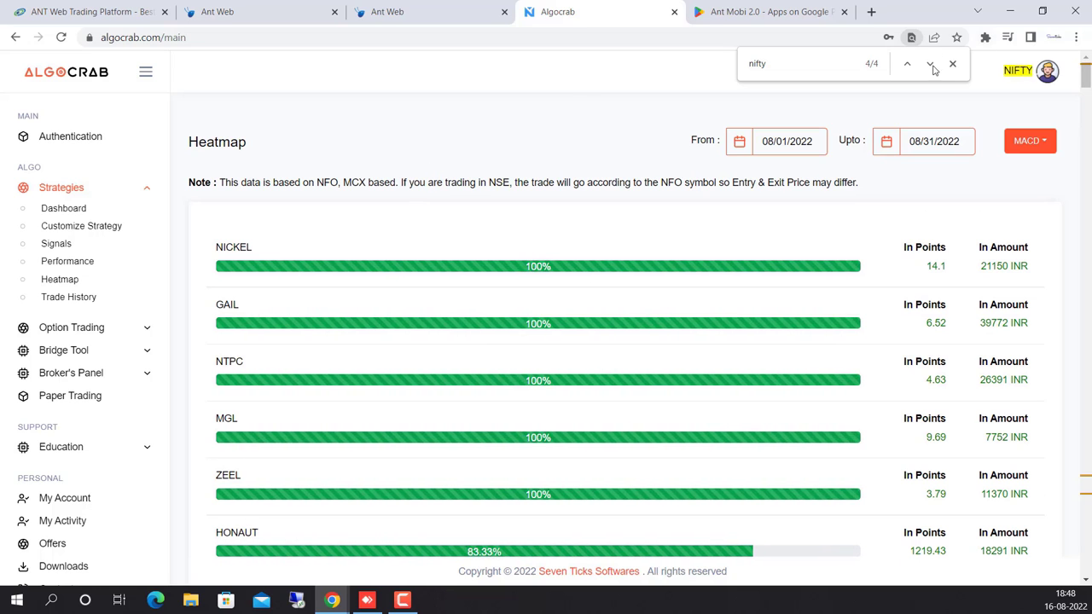
key(Escape)
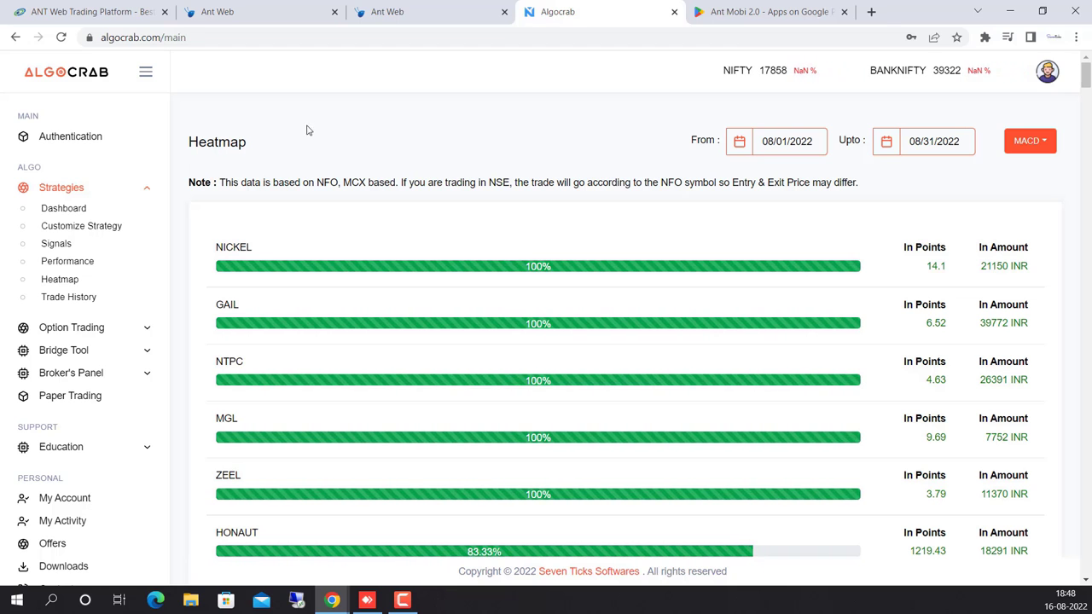
Open Strategies > Customize Strategy and bring up the Create a Symbol form.
click(92, 229)
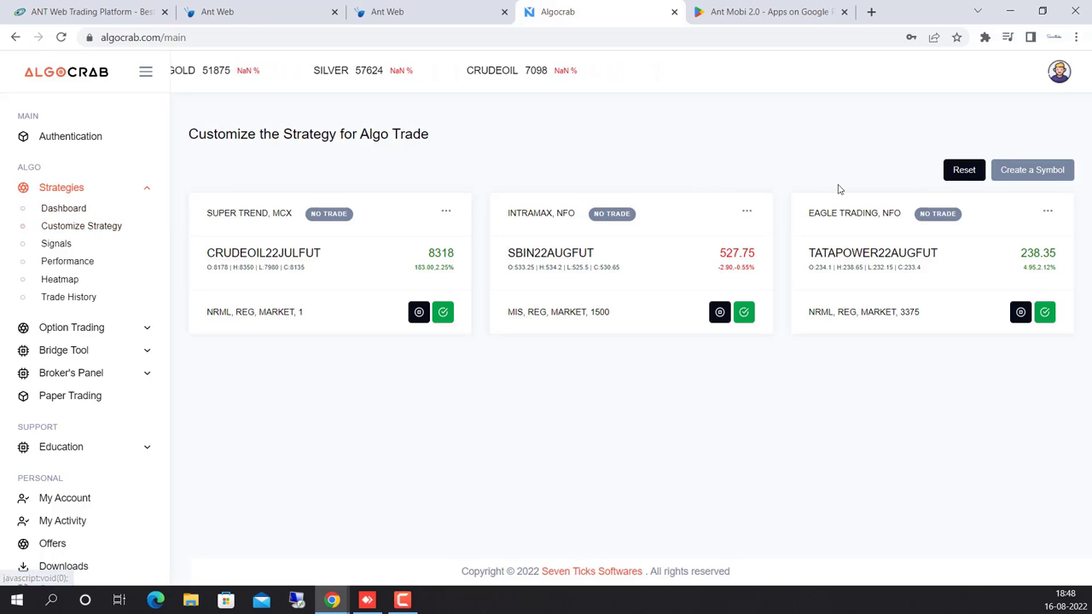
click(1042, 170)
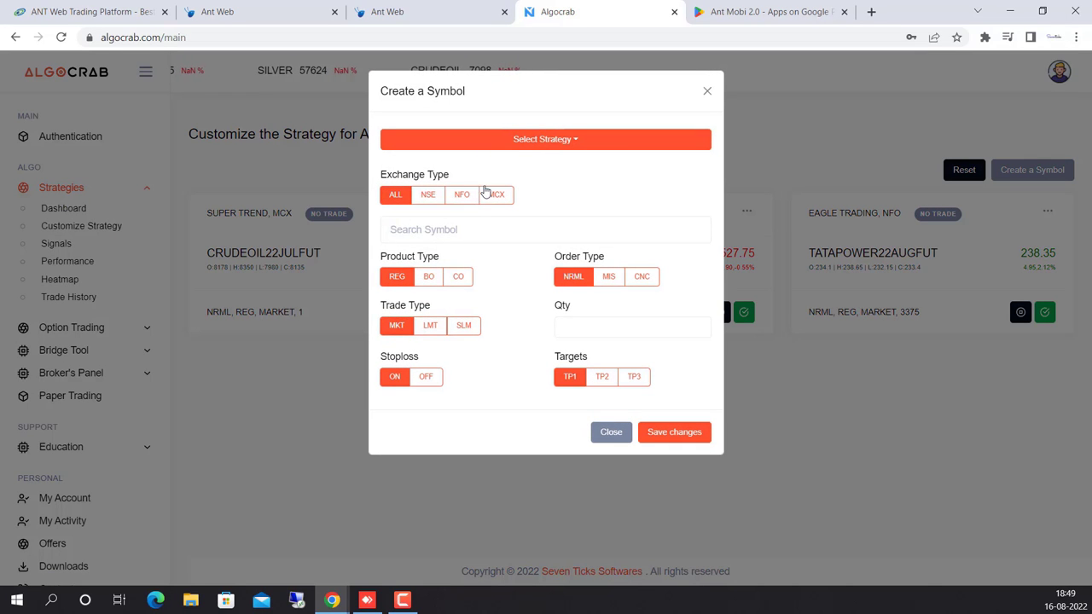
Choose the MOVING AVERAGE strategy and the ACC22AUGFUT symbol found by searching 'acc'.
click(553, 143)
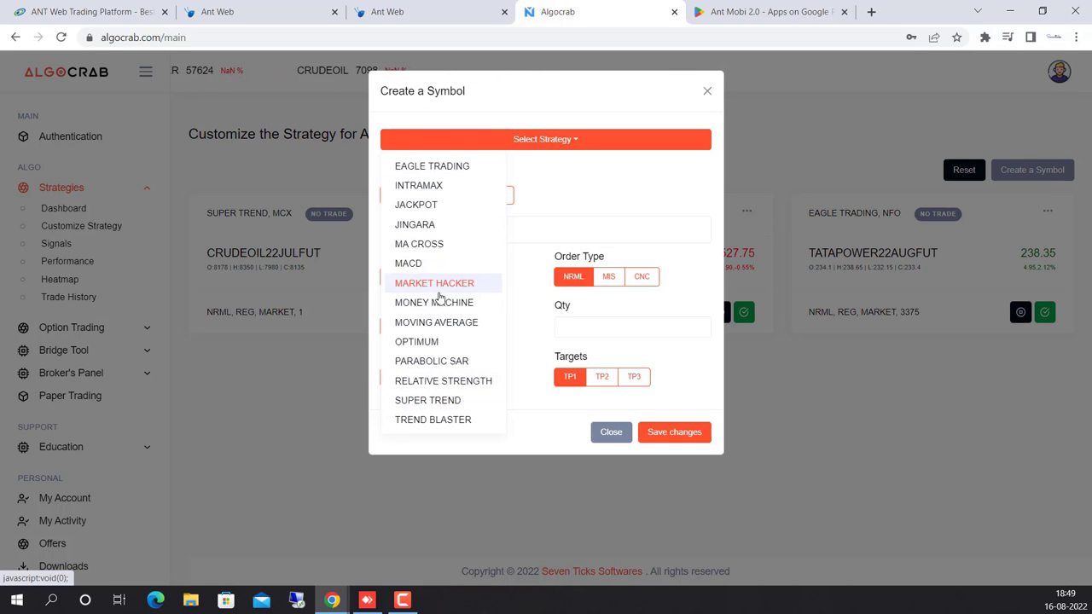
click(438, 321)
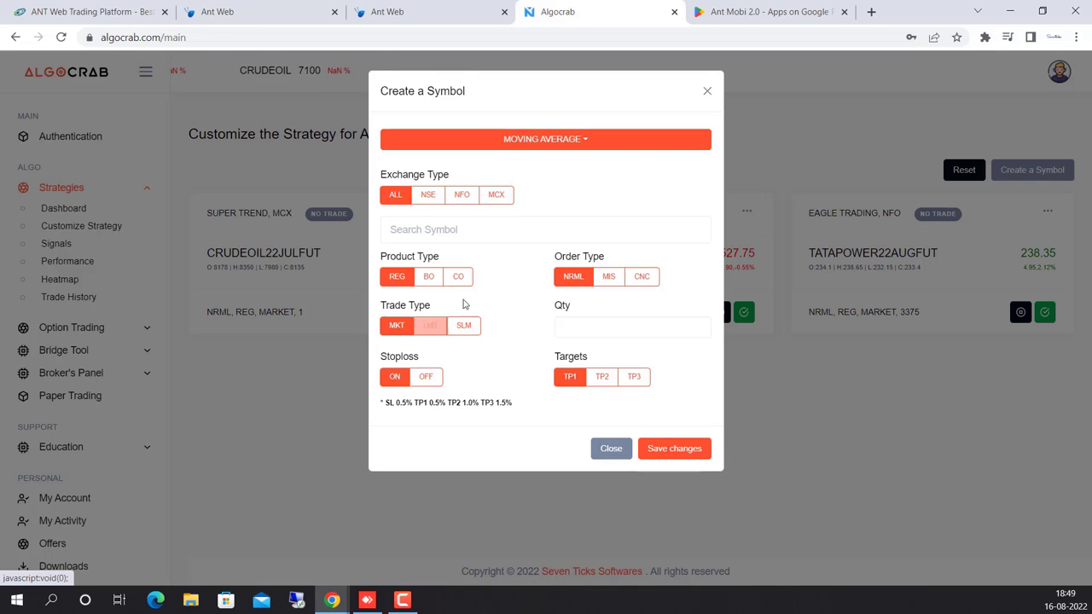
click(414, 229)
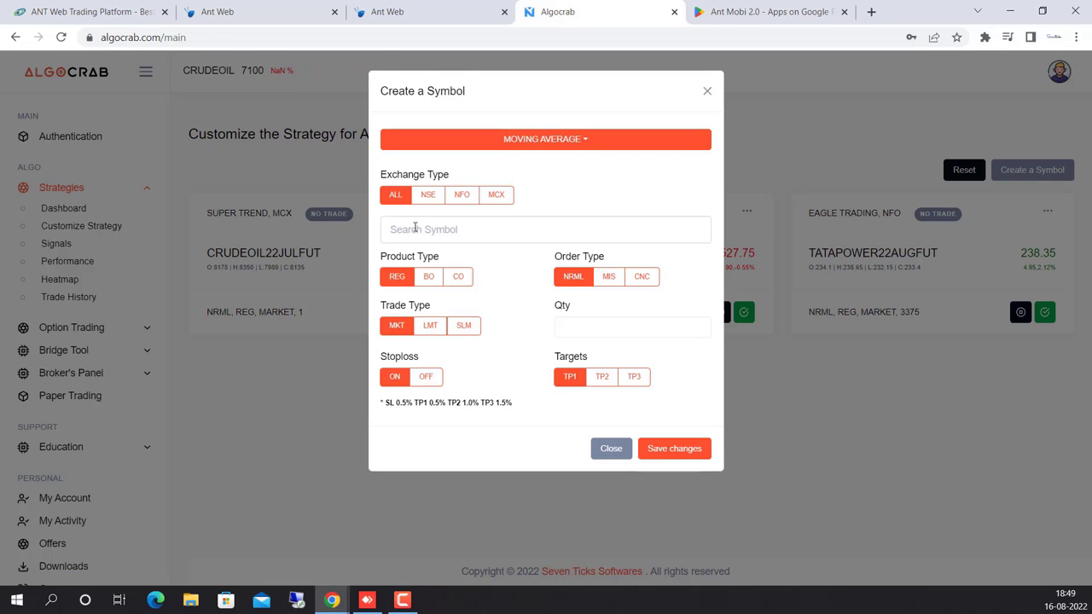
text(acc)
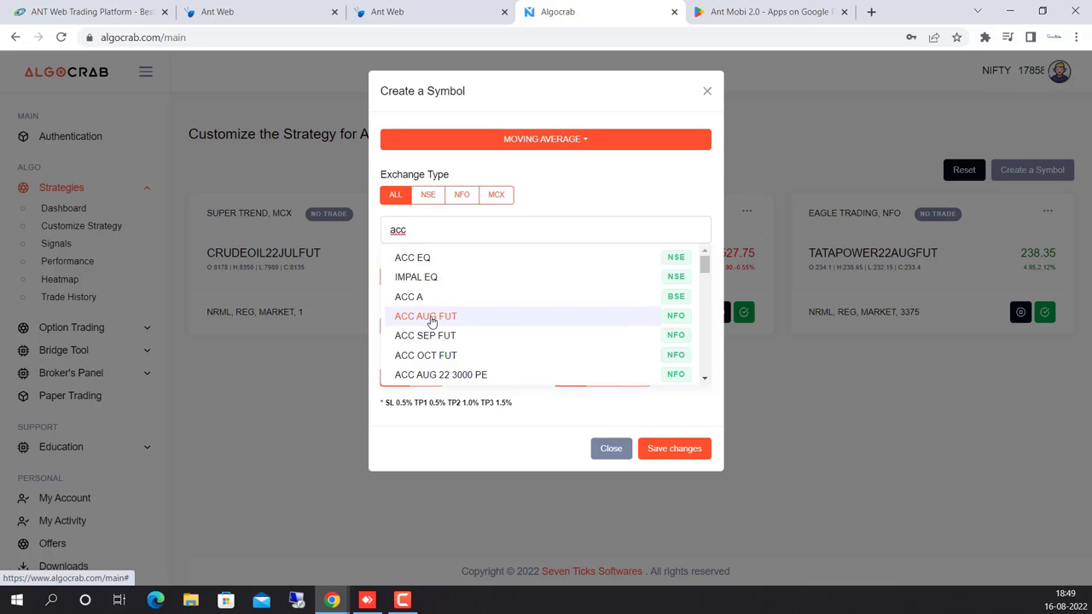
click(430, 319)
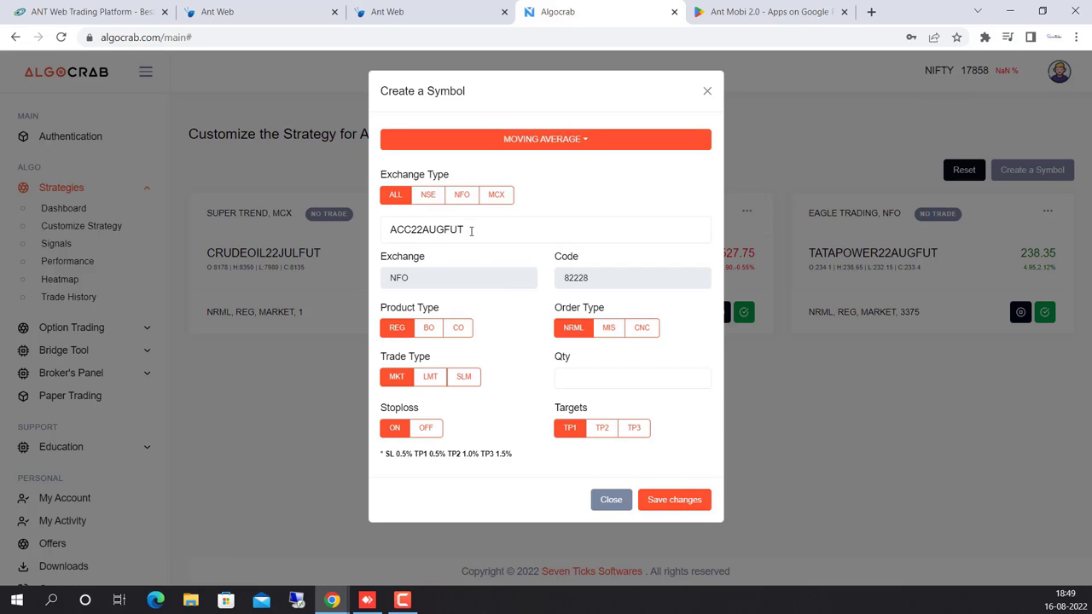
drag(469, 229, 386, 232)
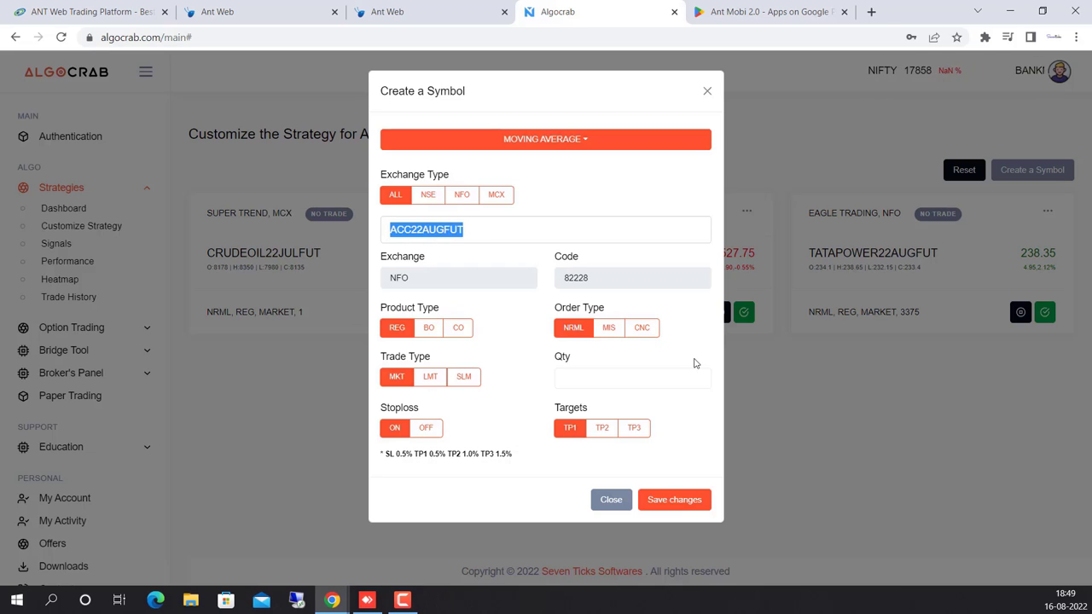
Set the order quantity to 500 and the order type to MIS.
click(596, 380)
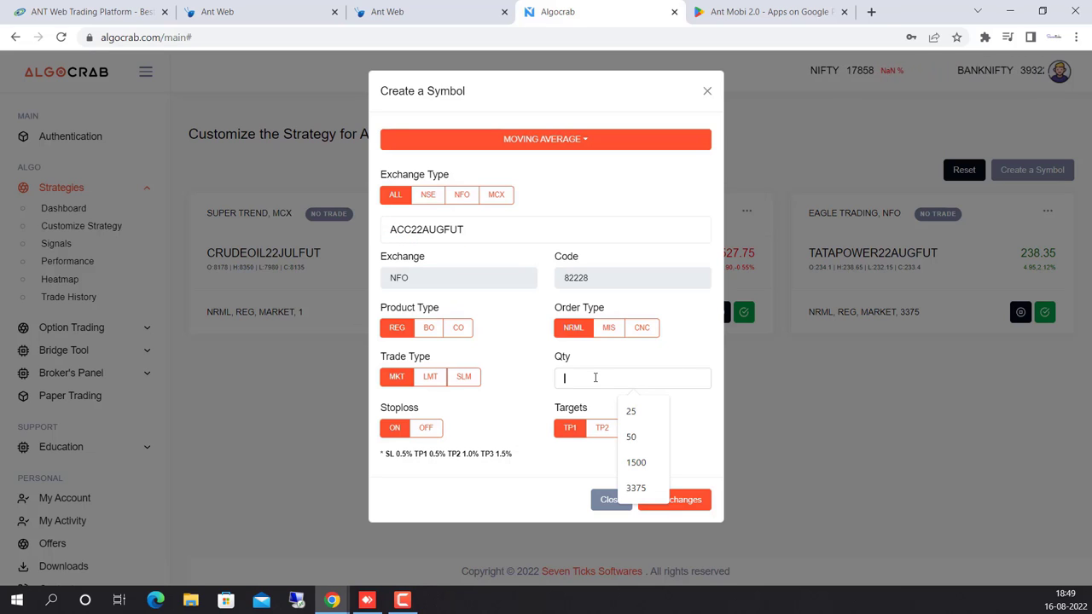
text(500)
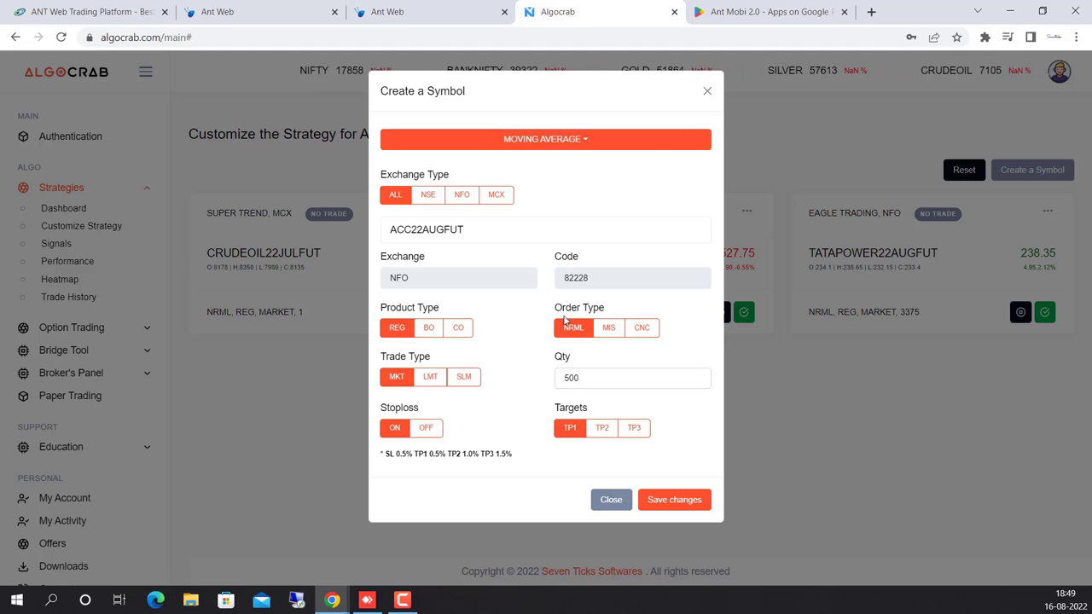
click(614, 333)
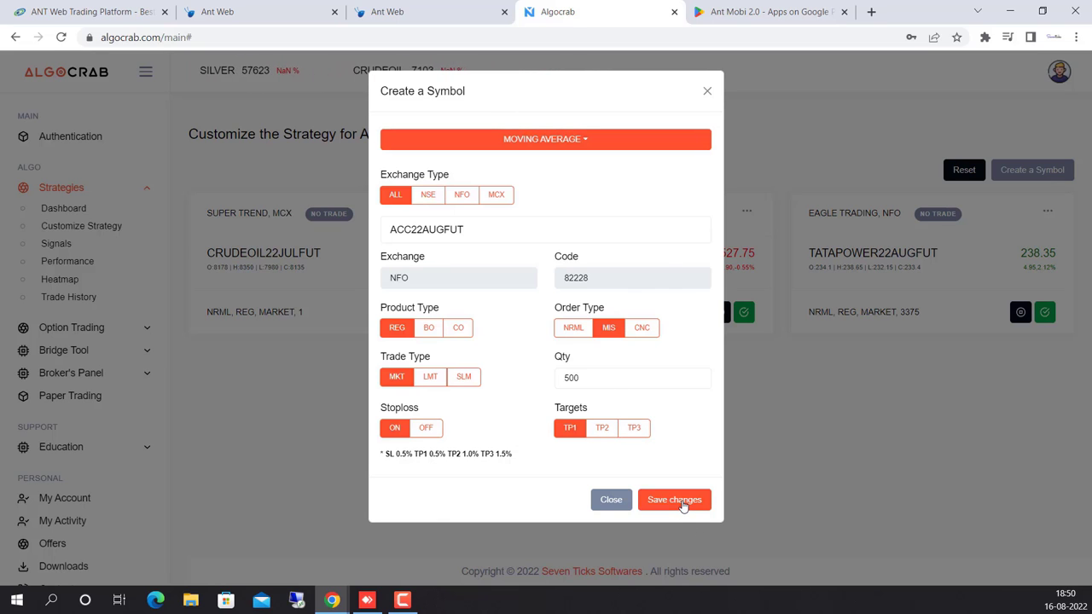
Save the ACC22AUGFUT MOVING AVERAGE symbol and press Start on its new card.
click(673, 499)
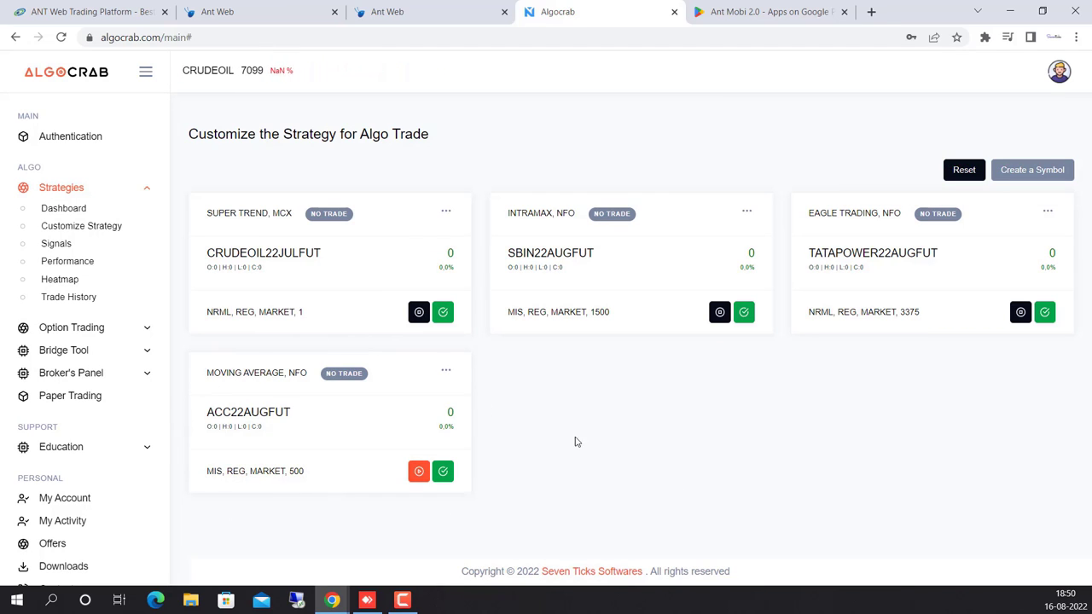
click(419, 474)
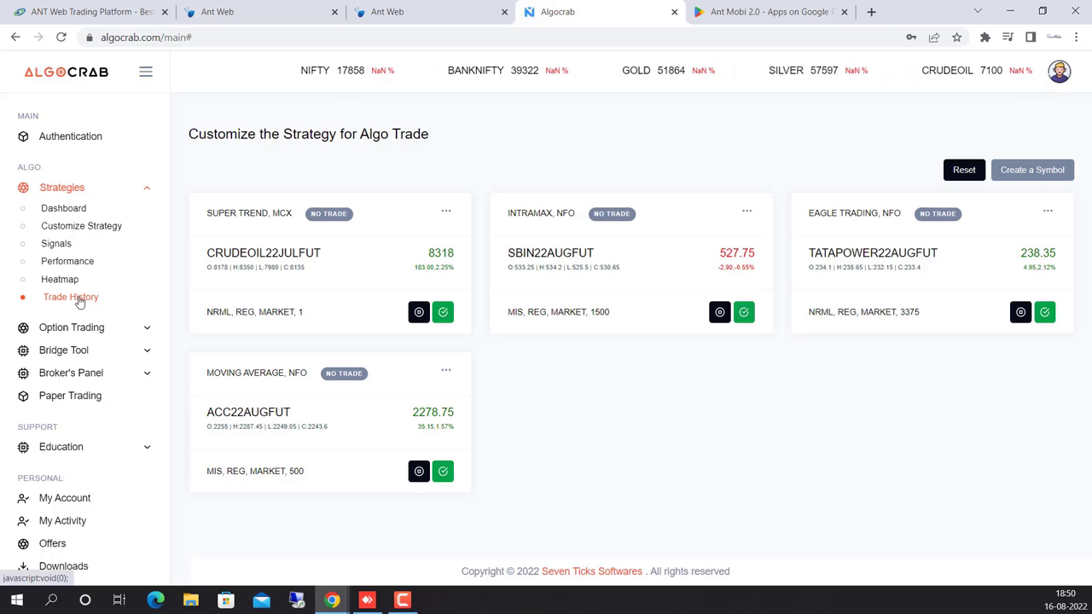
View the Trades History of CRUDEOIL22JULFUT and SBIN orders, then expand the Broker's Panel pages.
click(76, 299)
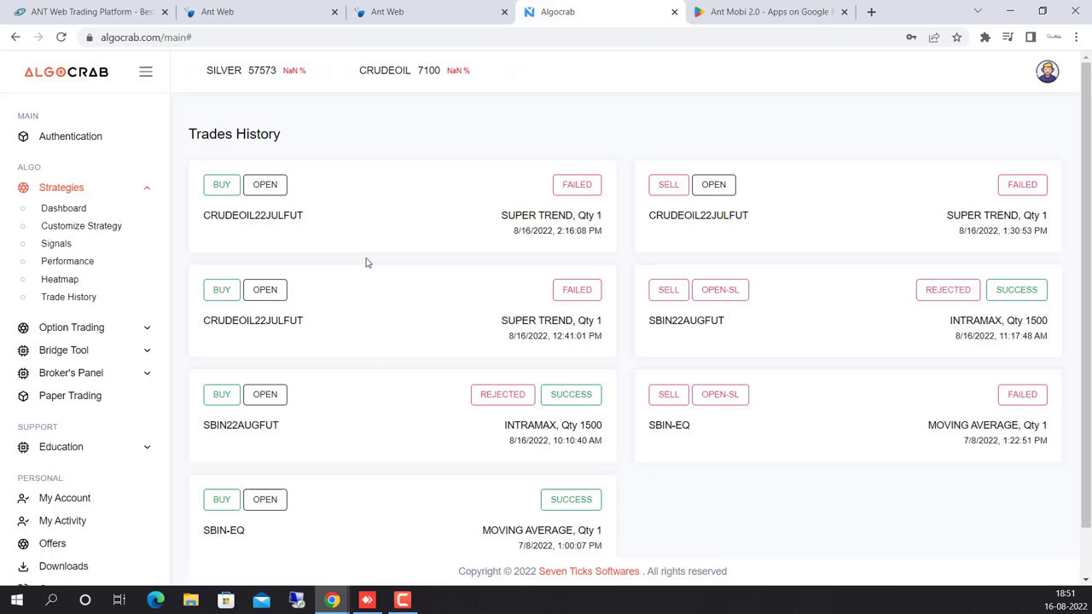
click(69, 300)
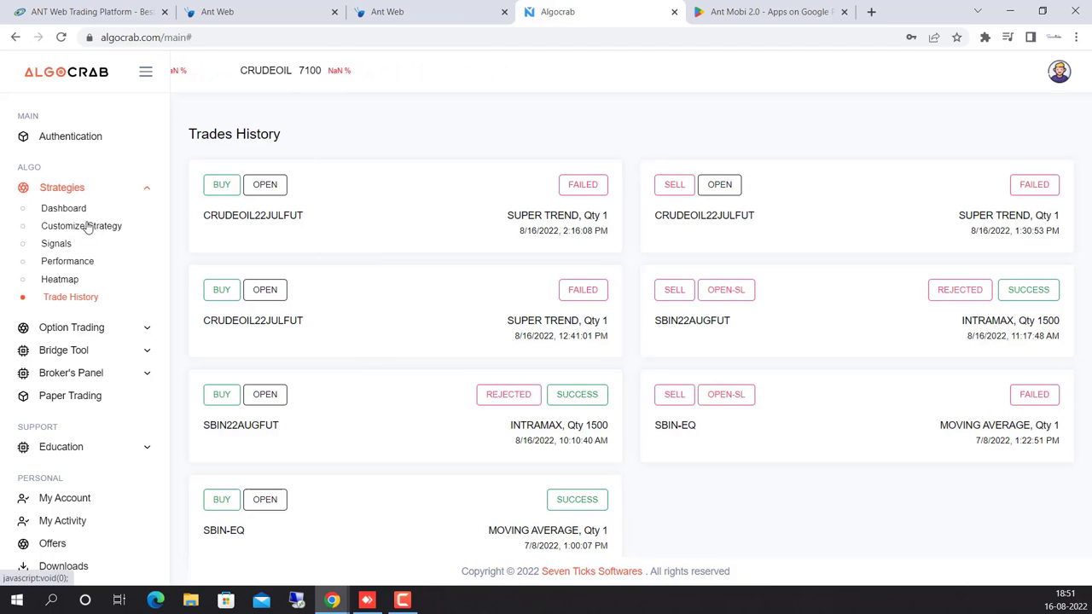
click(88, 376)
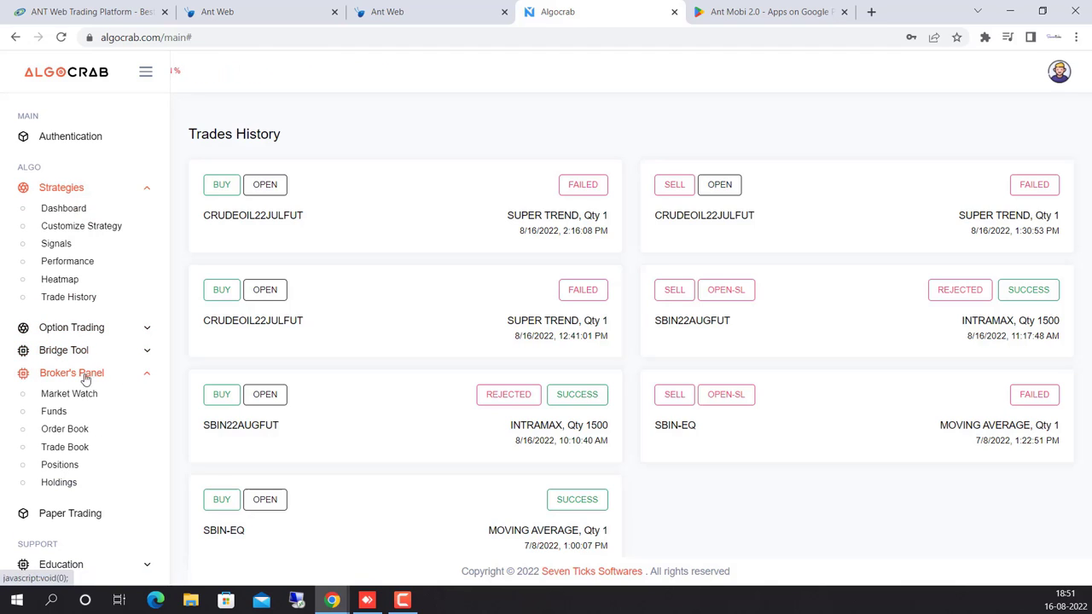
Open the Order Book, highlight both SBIN22AUGFUT order symbols, then swap Broker's Panel for Option Trading.
click(73, 431)
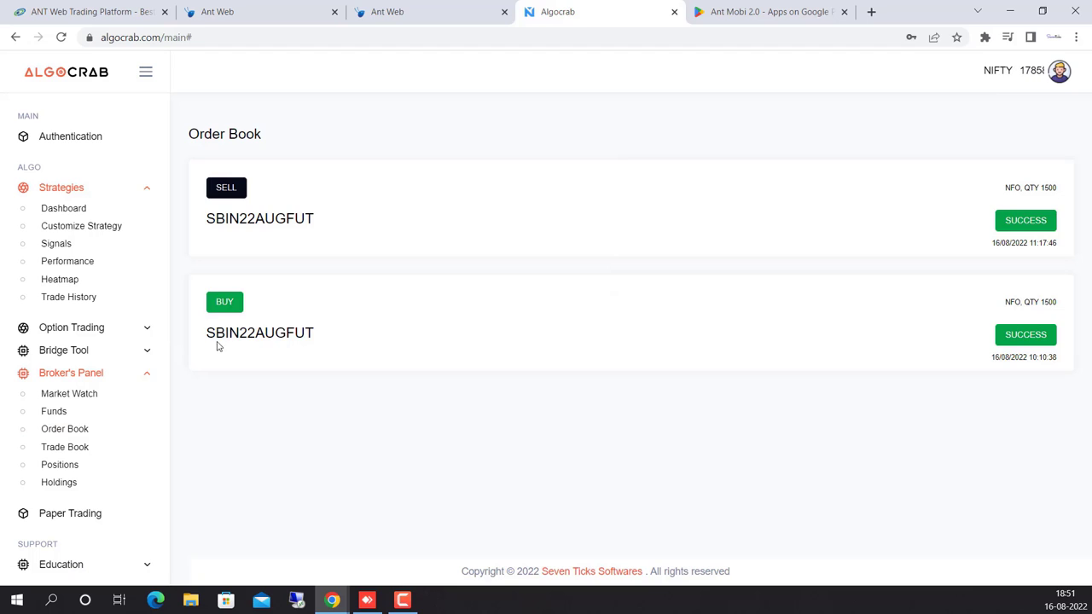
drag(205, 336, 329, 345)
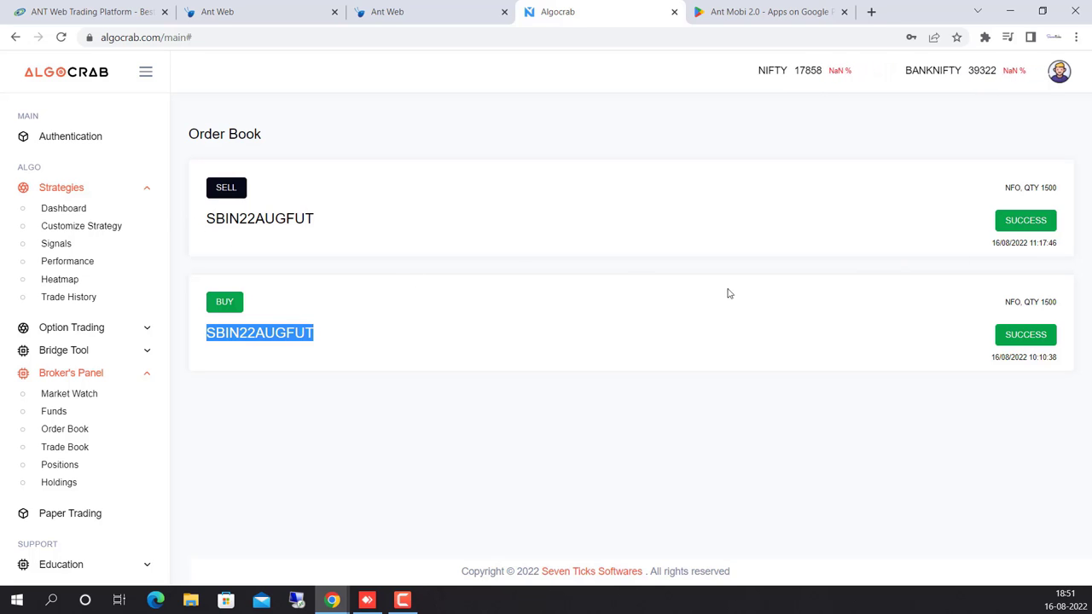
drag(209, 218, 322, 227)
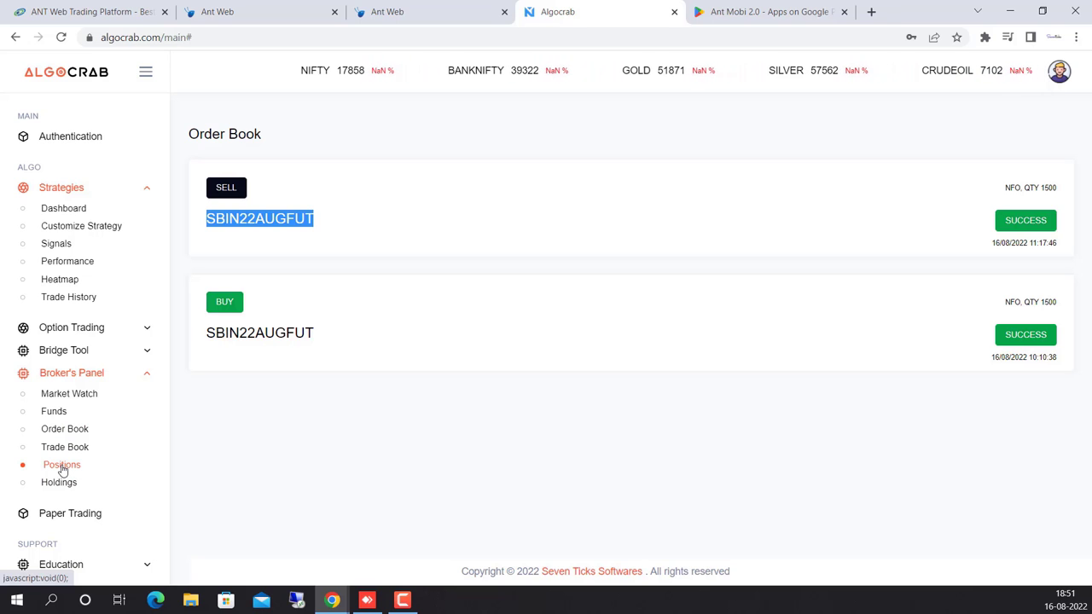
click(144, 377)
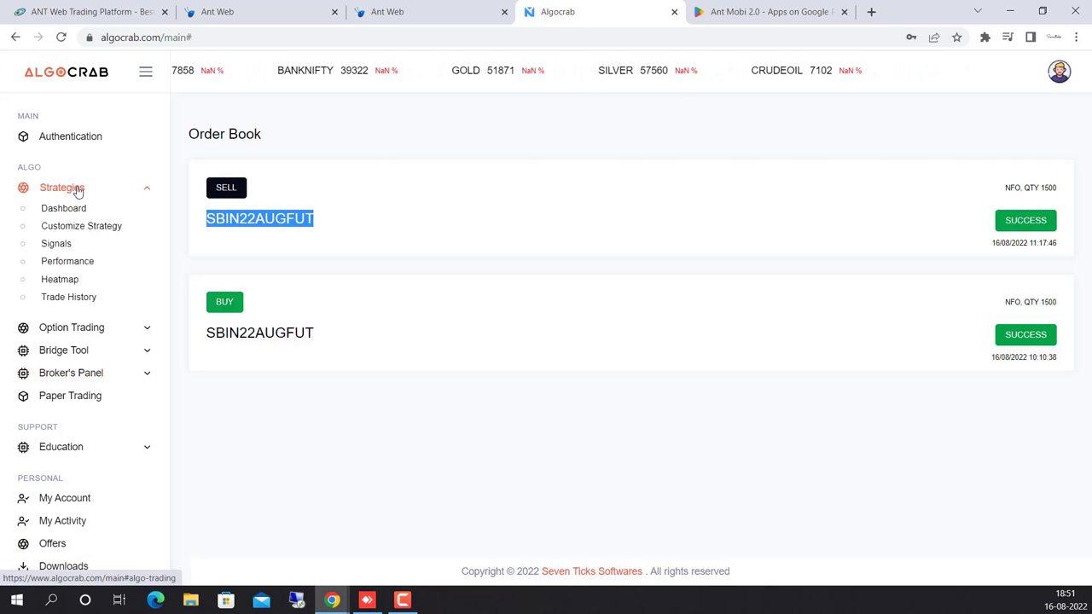
click(98, 333)
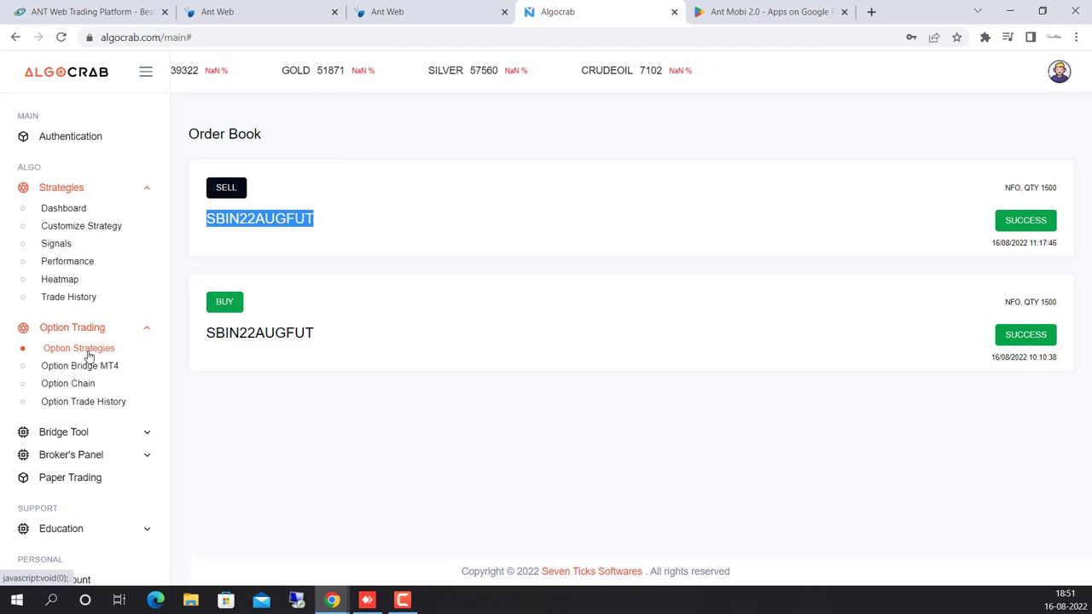
Start a new option strategy symbol using Moving Average on the ACC underlying.
click(89, 354)
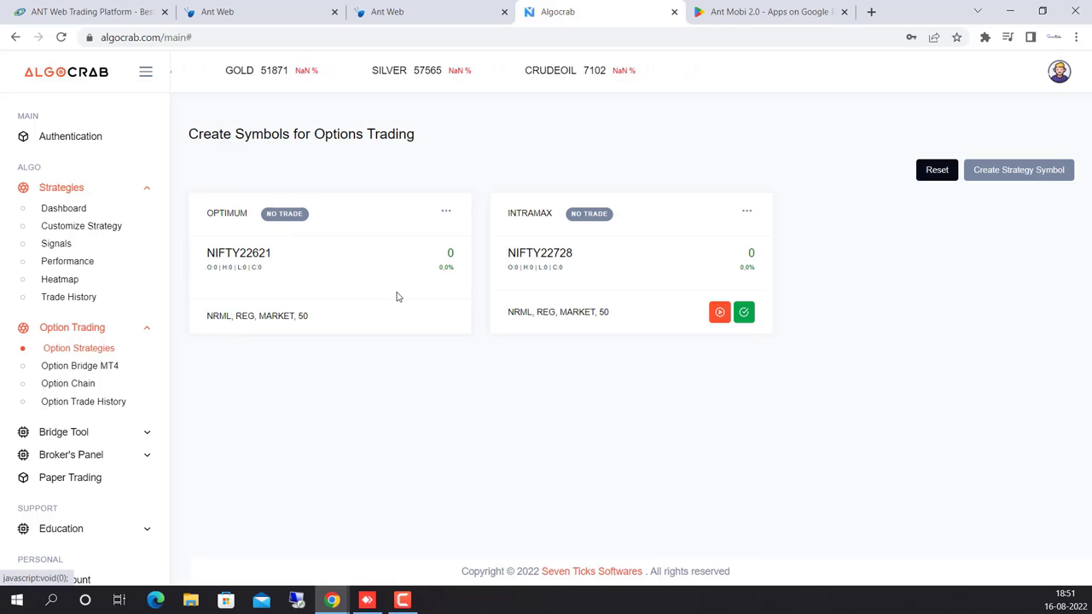
click(1008, 176)
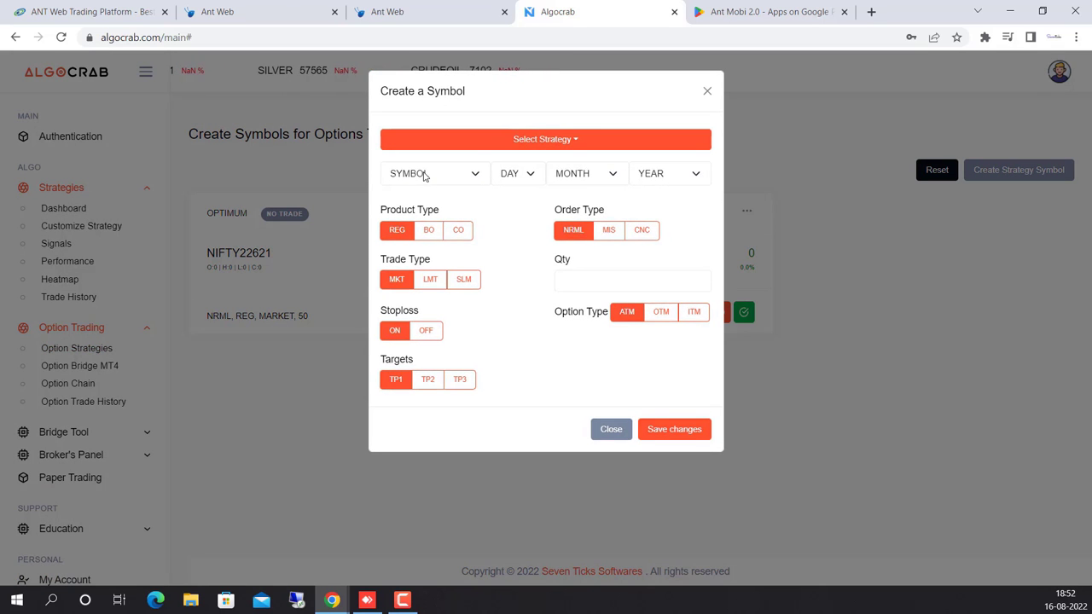
click(544, 140)
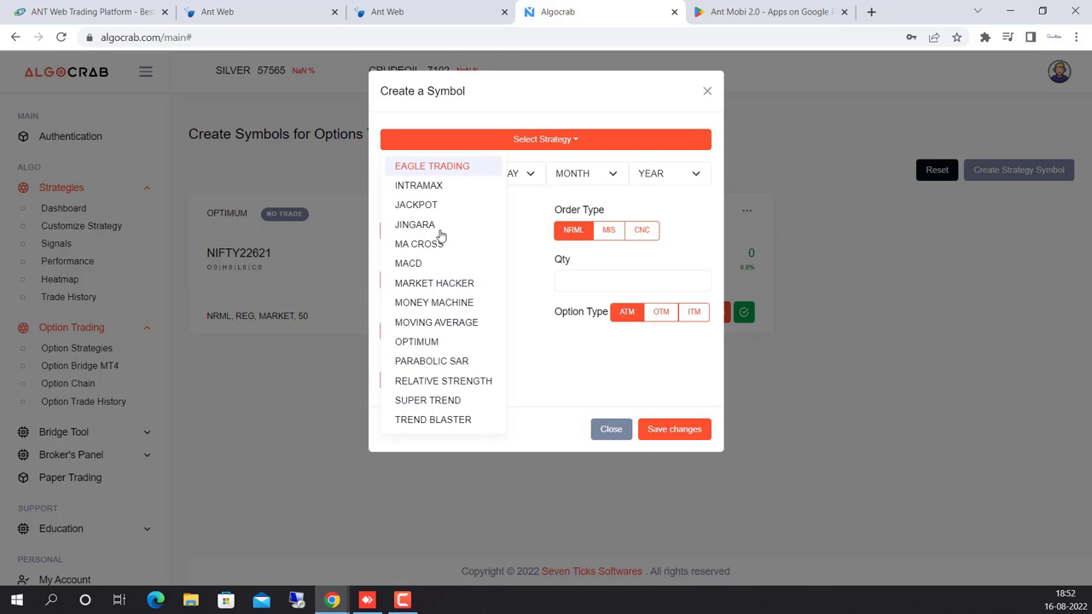
click(438, 322)
click(475, 176)
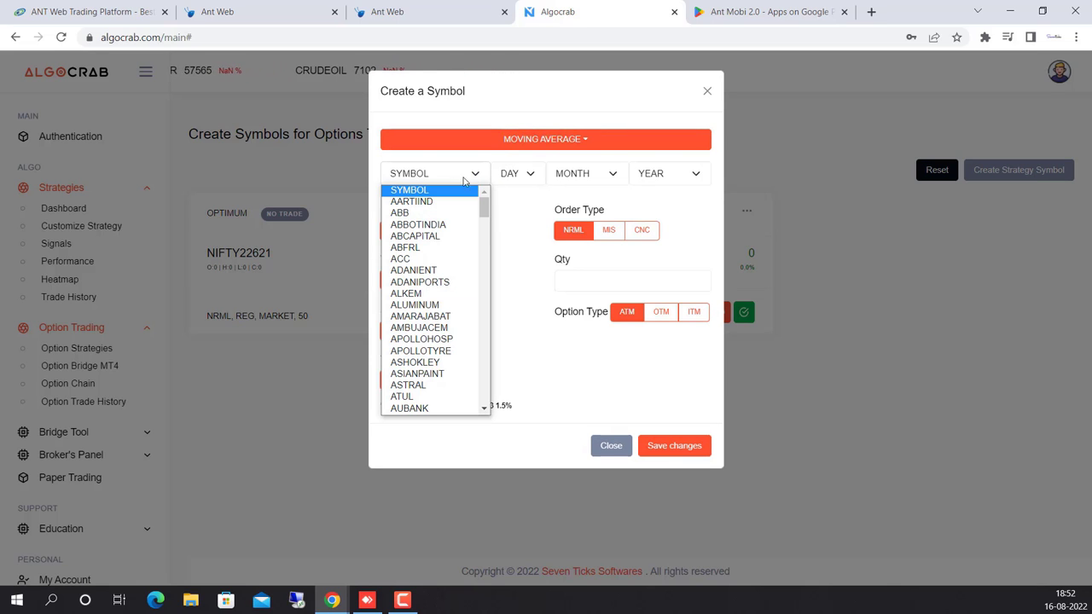
click(410, 260)
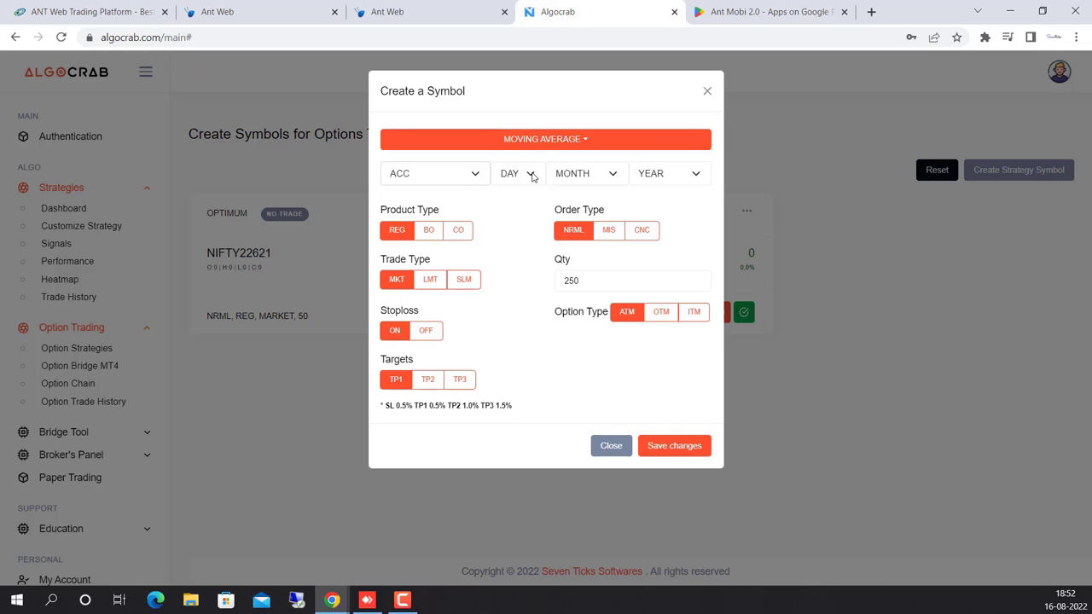
Set the expiry to AUG 22, keeping ACC as the symbol.
click(532, 176)
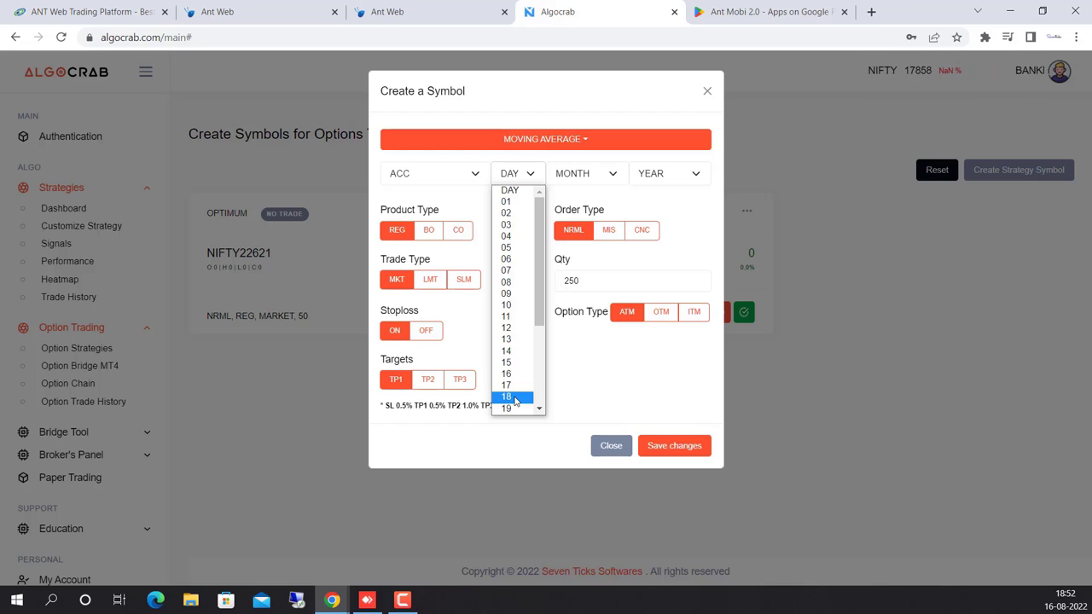
click(515, 191)
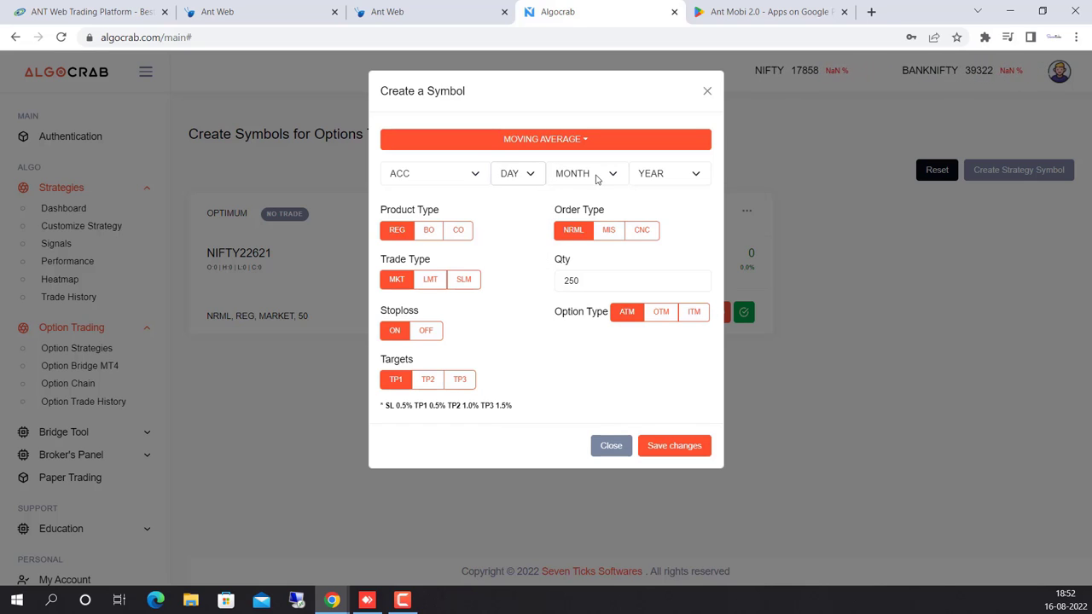
click(597, 177)
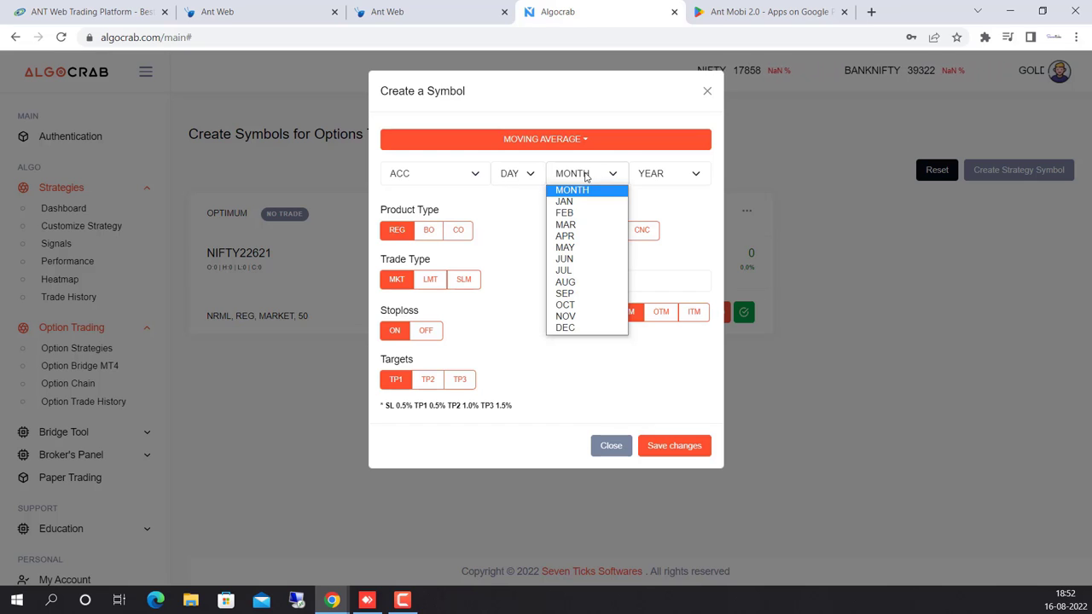
click(577, 282)
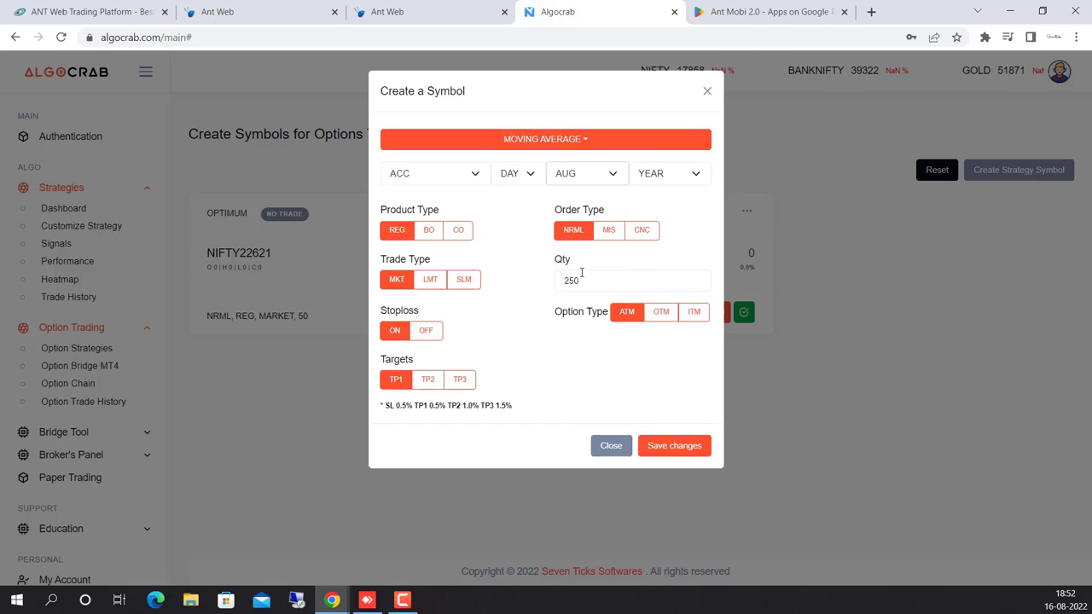
click(698, 179)
click(697, 210)
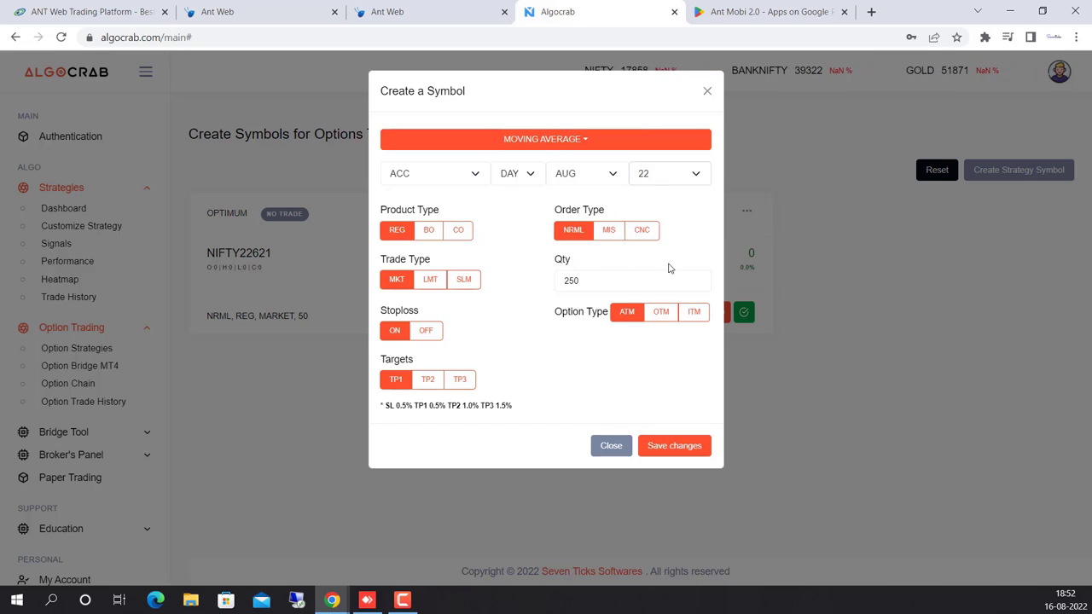
click(415, 176)
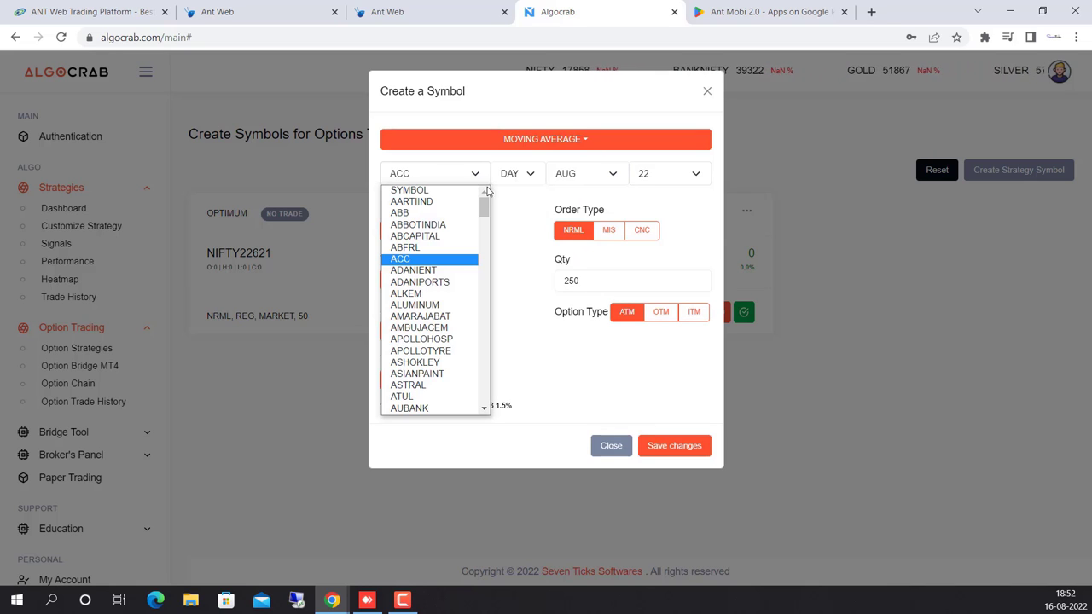
click(599, 279)
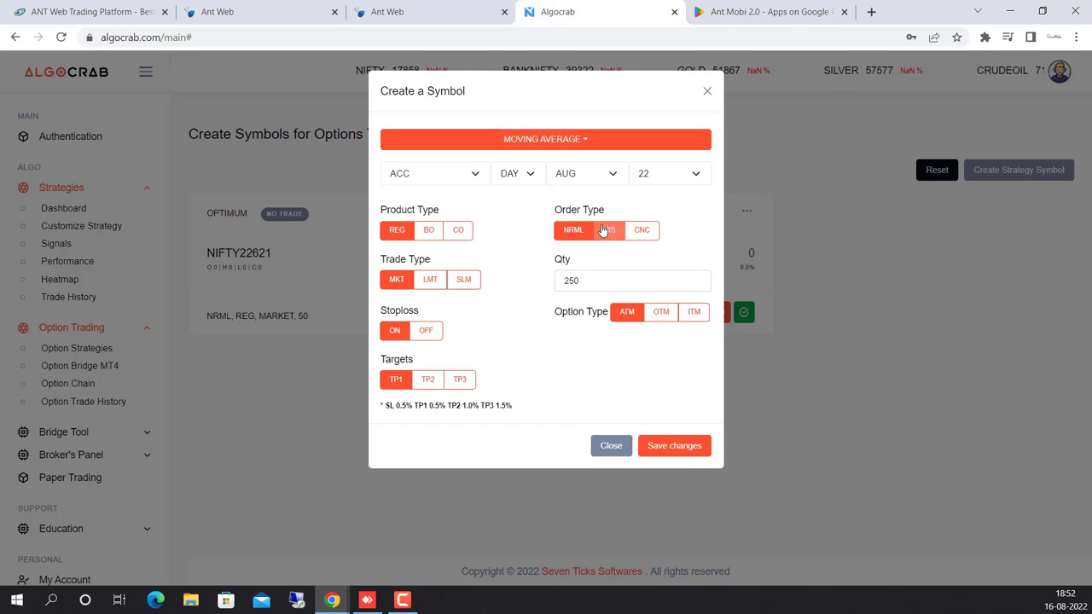
Choose MIS order type, leave the option type at ATM, and save the symbol.
click(609, 231)
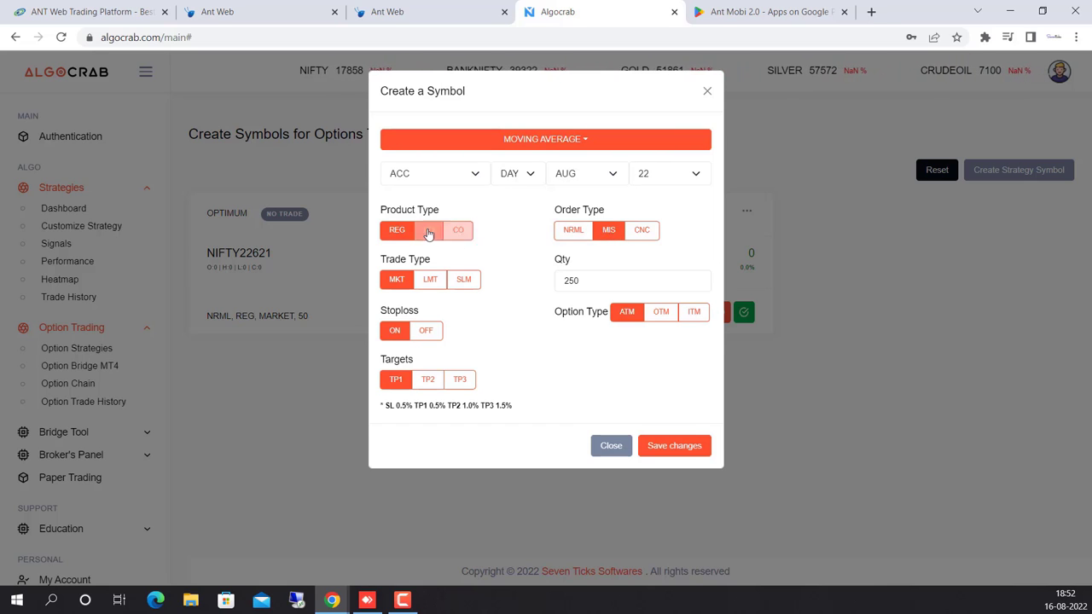
click(663, 314)
click(694, 316)
click(625, 321)
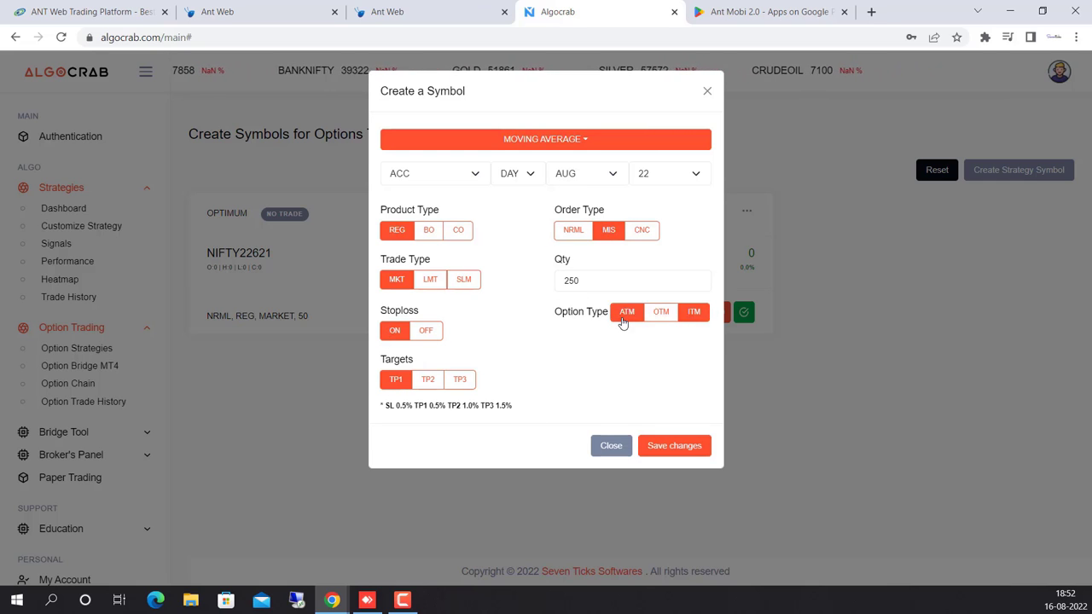
click(674, 445)
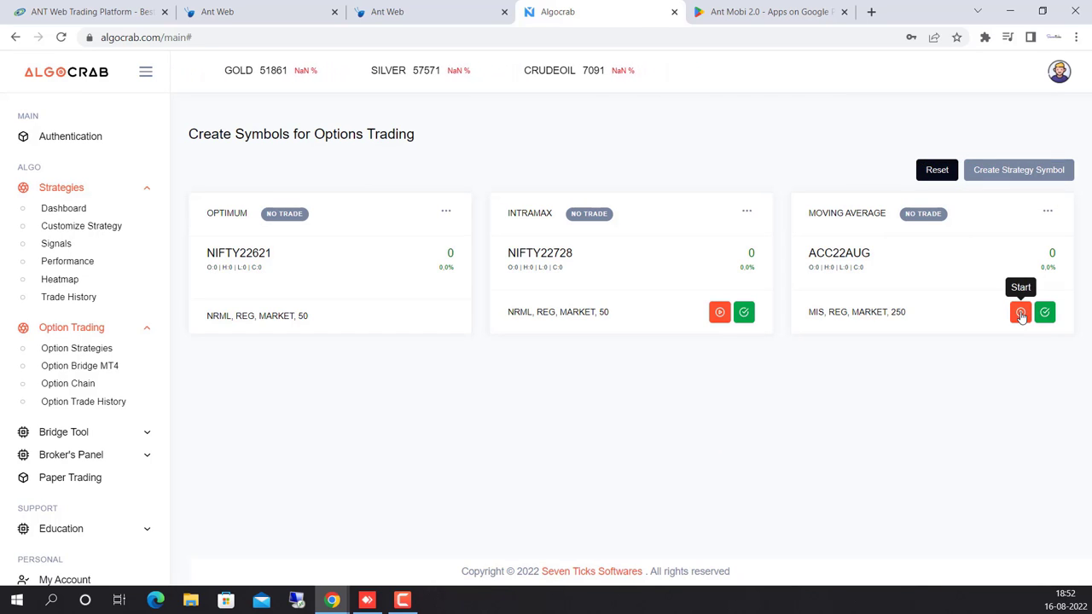
Press Start on the MOVING AVERAGE ACC22AUG card.
click(1020, 313)
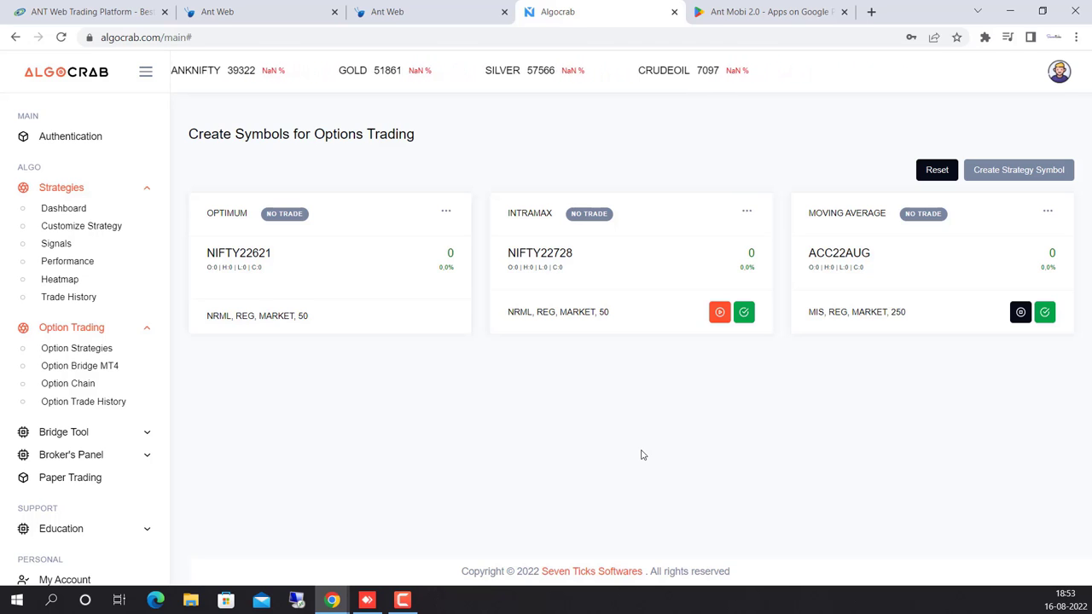
Glance at Performance, then show SUPER TREND signals and scroll through the signal cards.
click(91, 262)
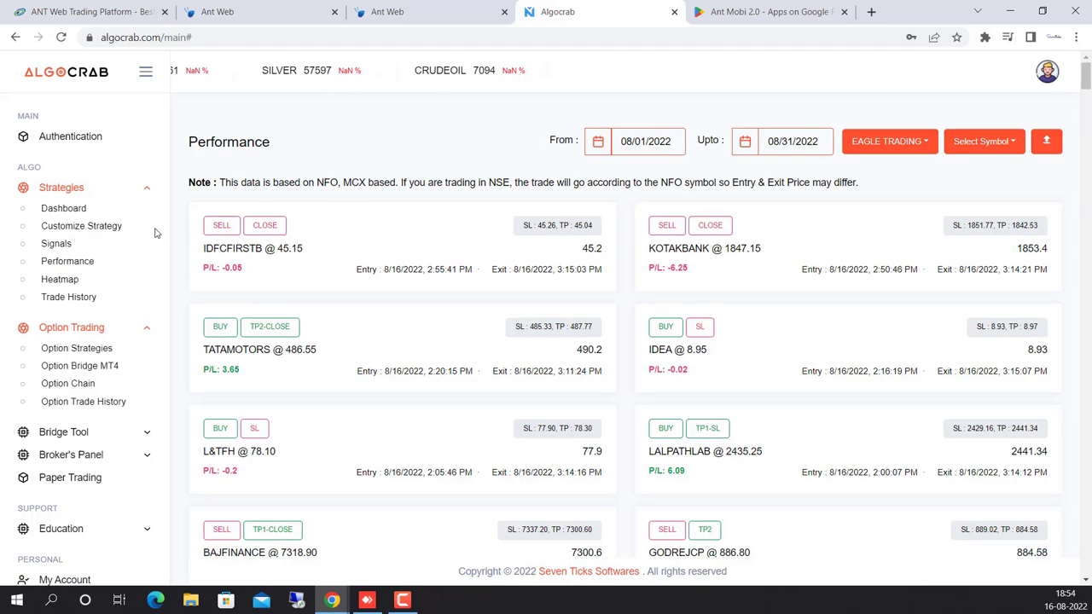
click(85, 245)
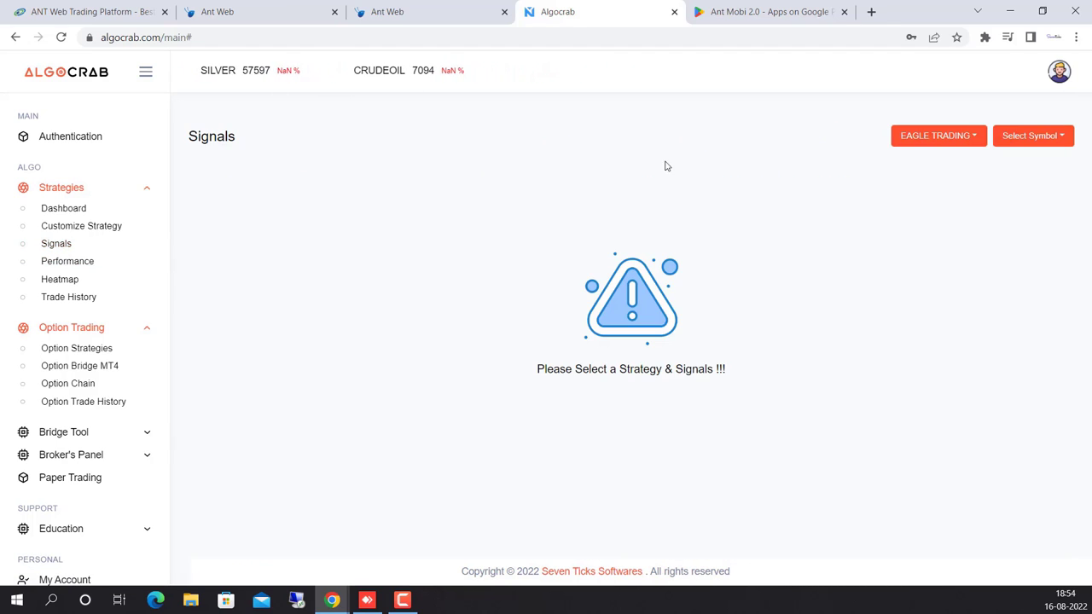
click(944, 138)
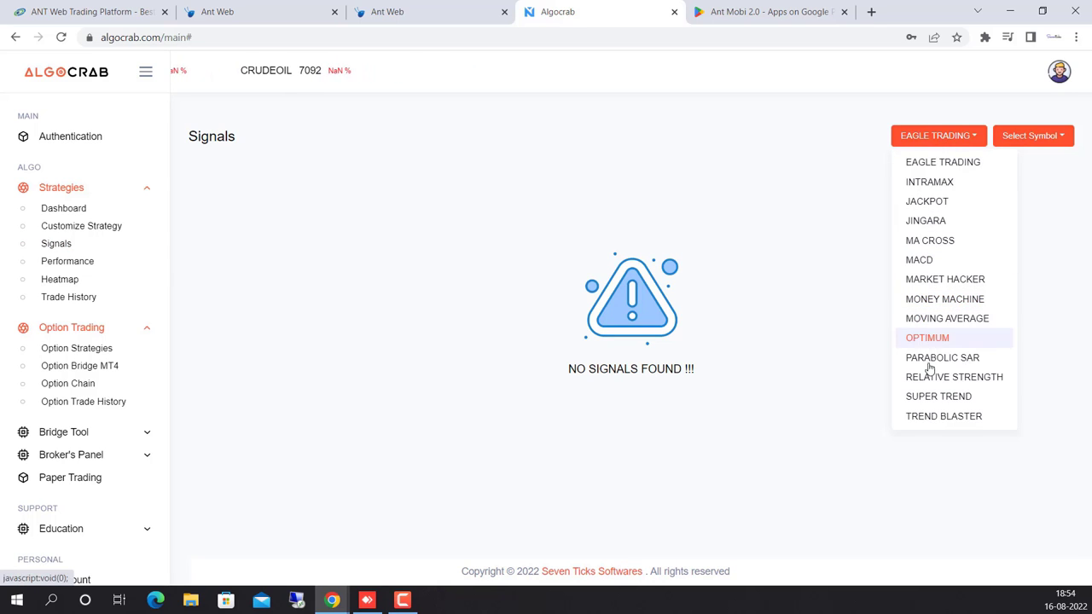
click(932, 398)
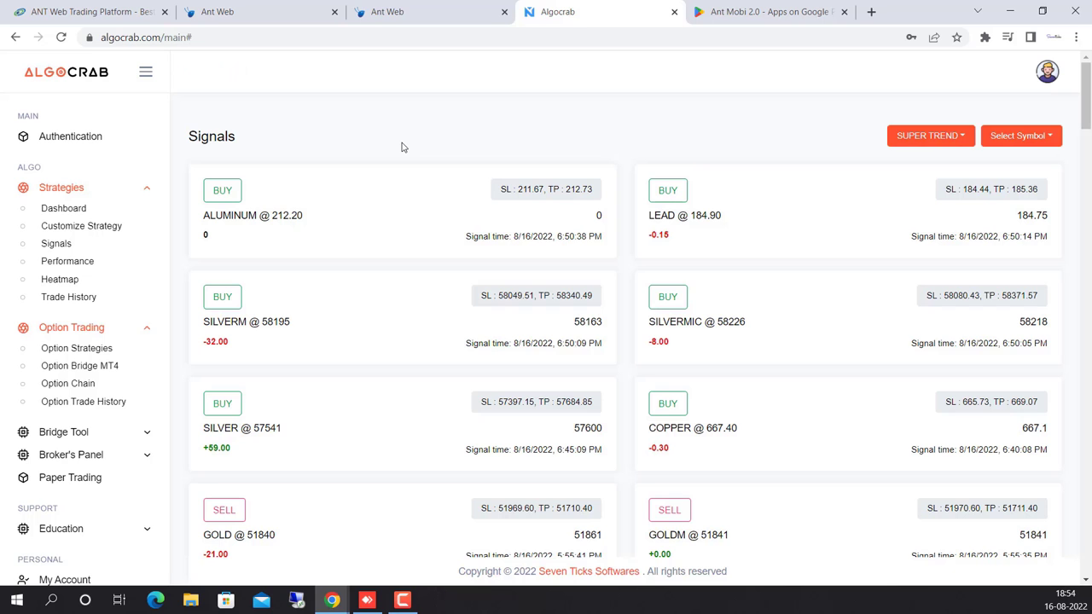
scroll(404, 162, down, 5)
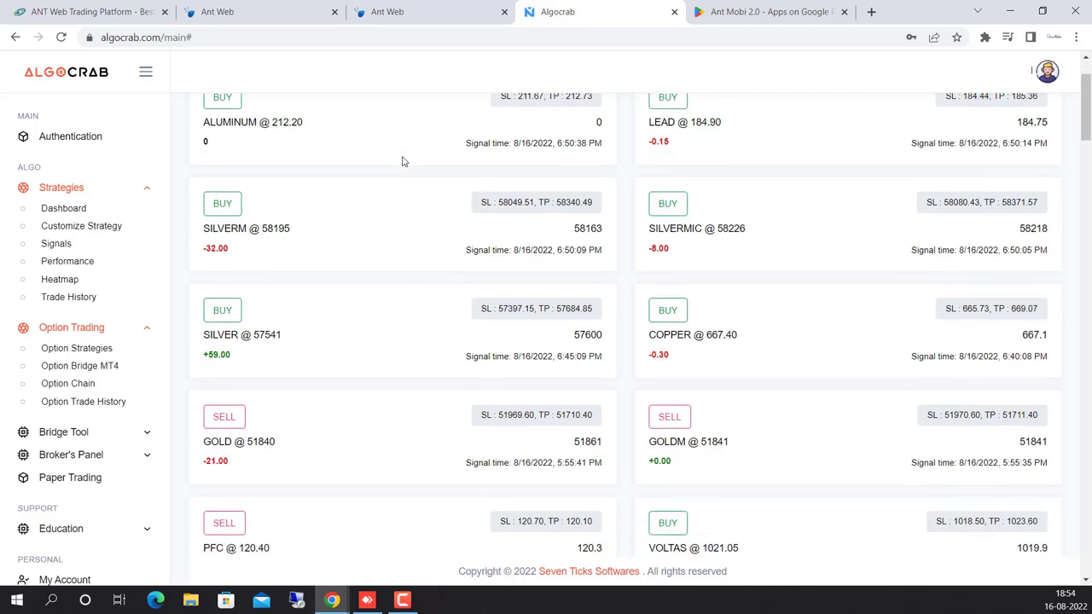
scroll(404, 200, down, 2)
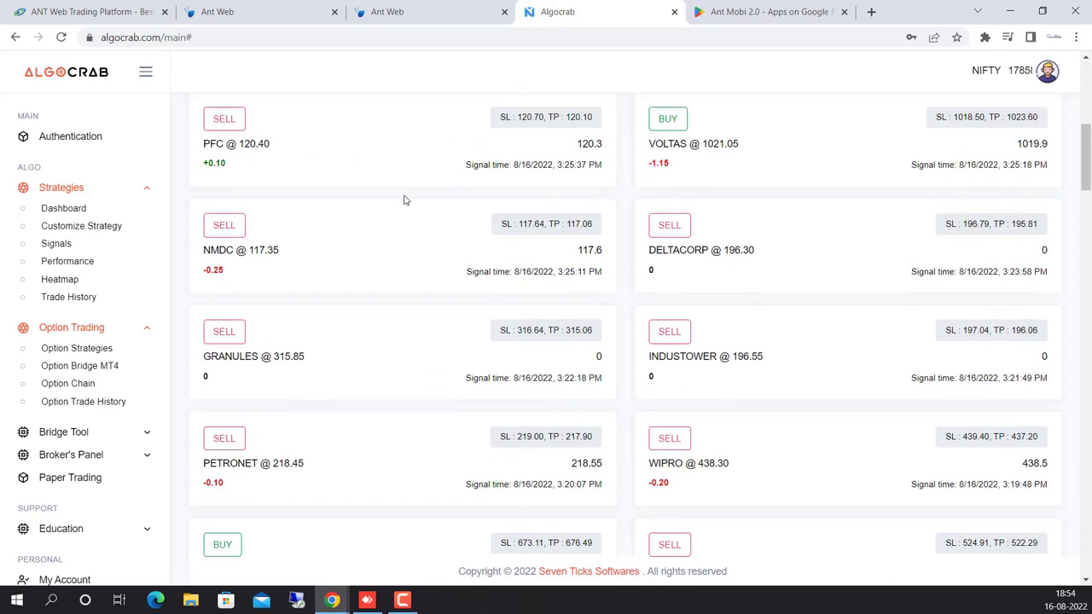
scroll(404, 200, up, 8)
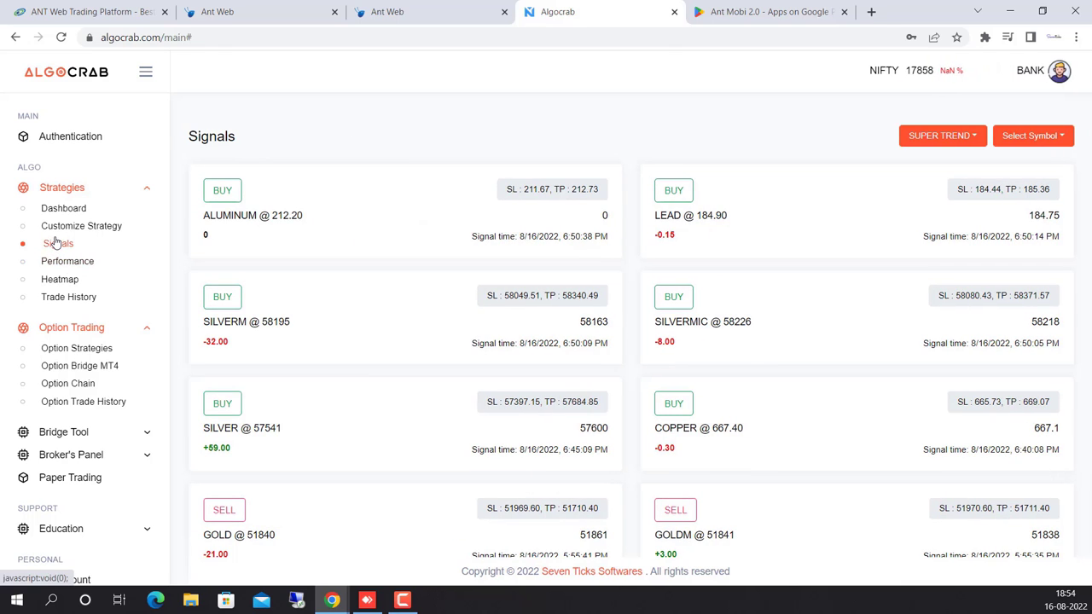
On the Dashboard, cycle the Intramax plan through quarterly and half-yearly to yearly (₹11999).
click(73, 209)
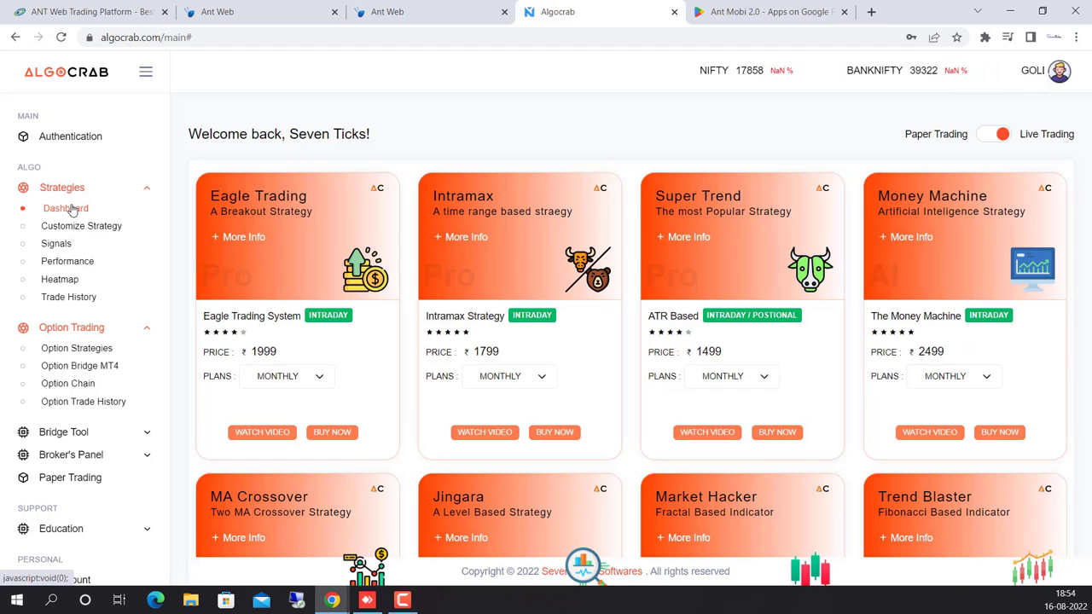
click(524, 380)
click(497, 405)
click(534, 383)
click(503, 417)
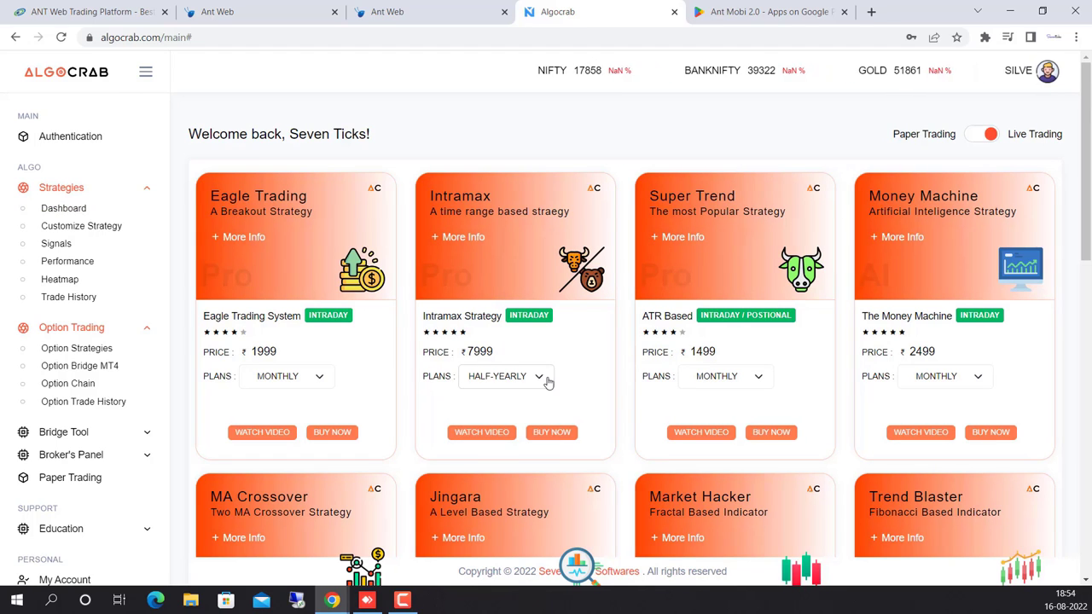
click(549, 383)
click(503, 428)
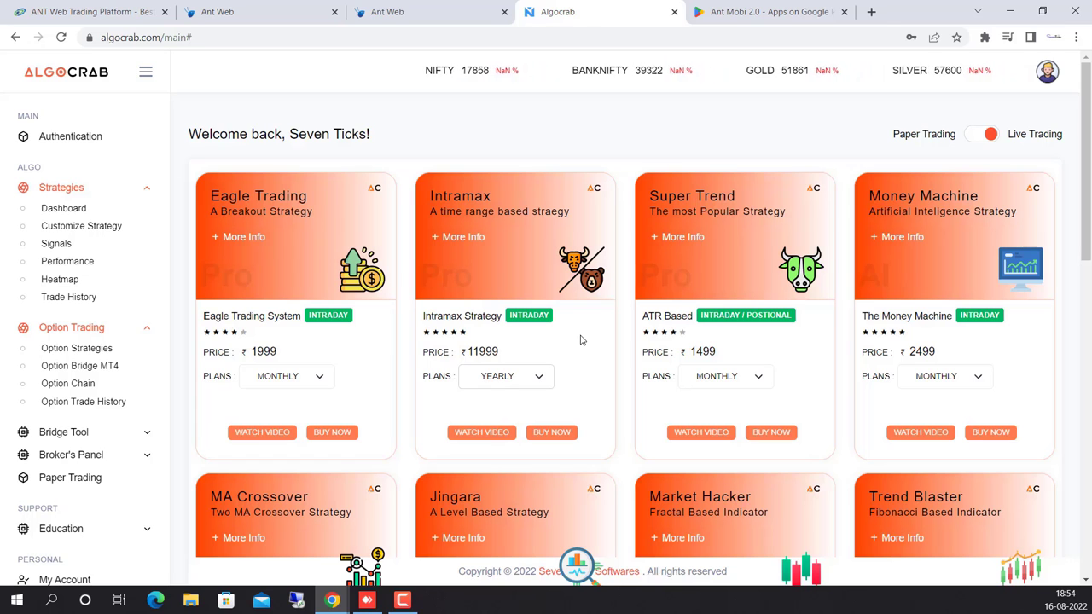
scroll(85, 452, down, 2)
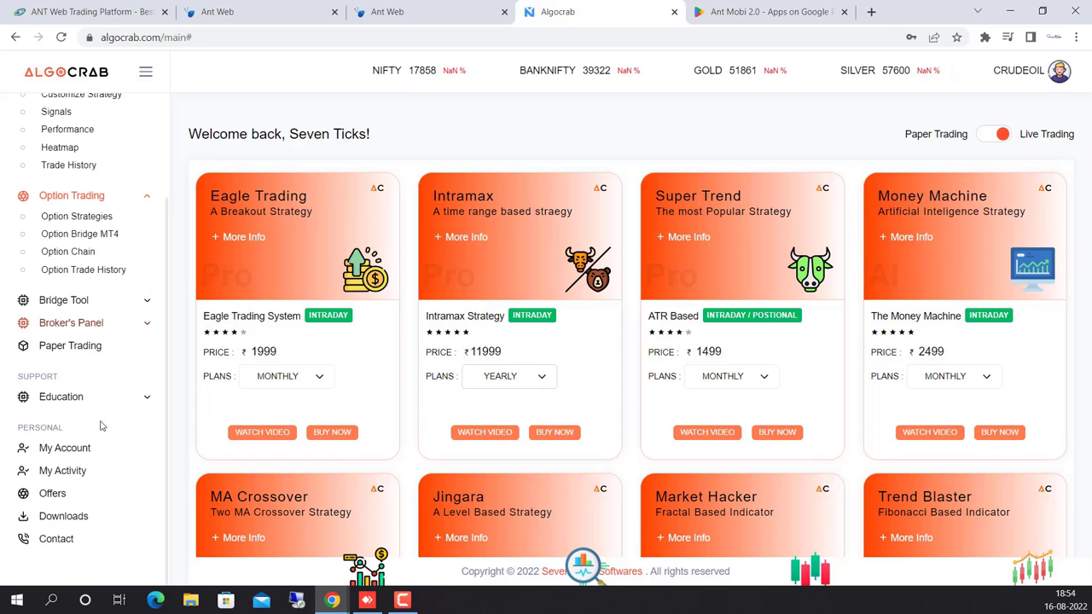
Open My Account and scroll through the Subscriptions table.
click(64, 449)
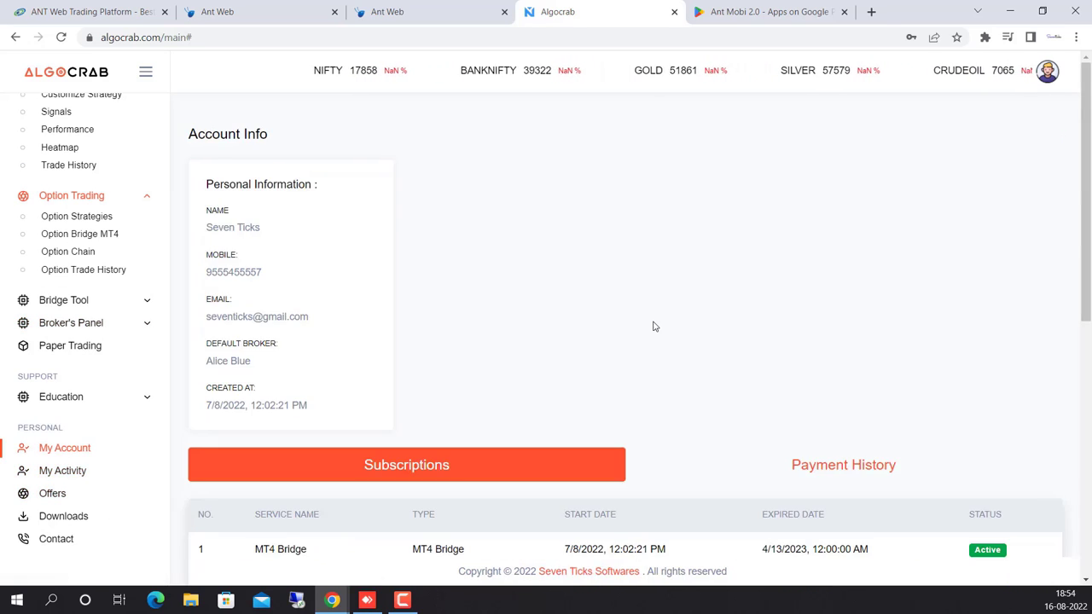
scroll(706, 335, down, 7)
scroll(682, 316, up, 3)
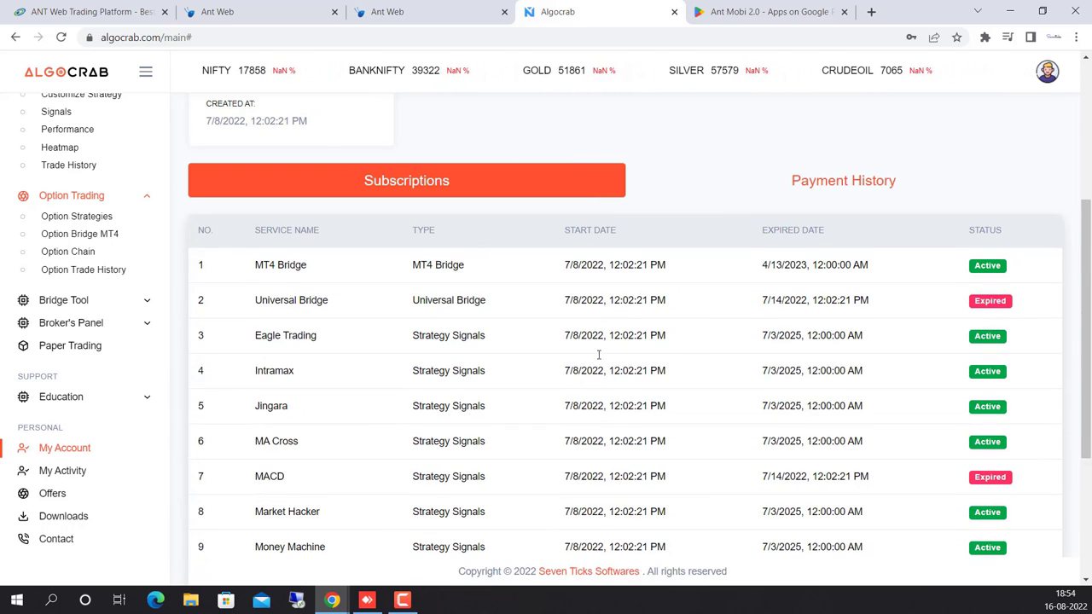
scroll(726, 311, up, 3)
scroll(721, 301, up, 1)
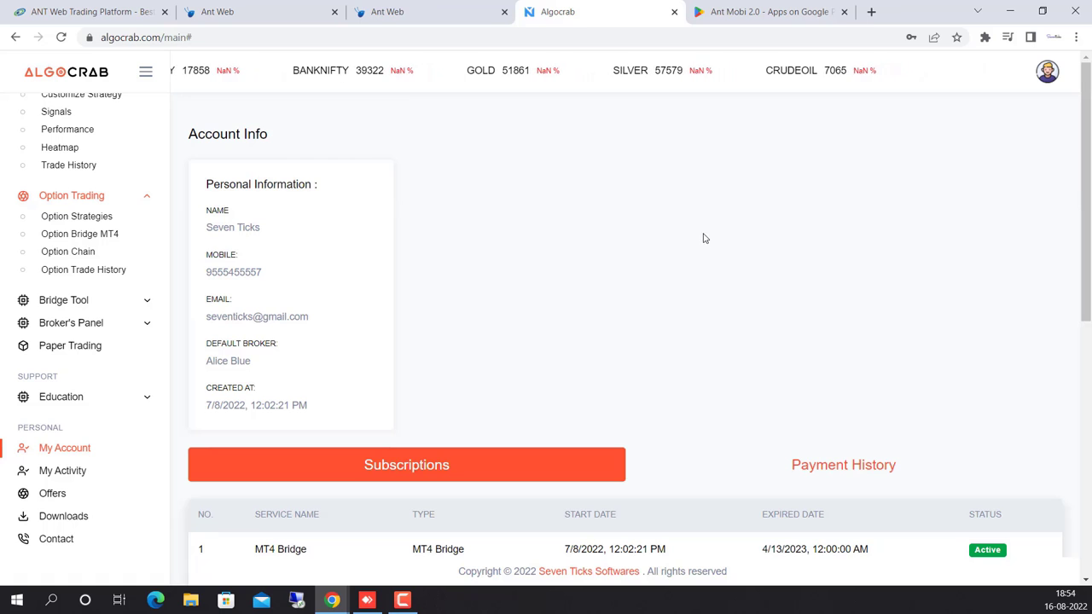
scroll(142, 170, up, 3)
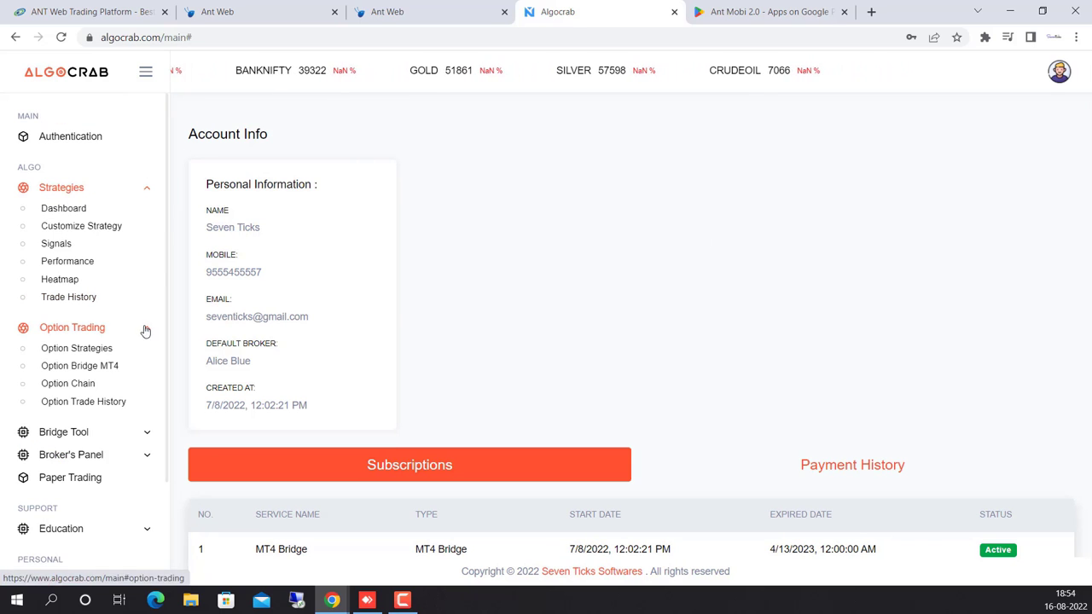
Collapse Option Trading and Strategies, then open the Authentication page.
click(145, 331)
click(146, 187)
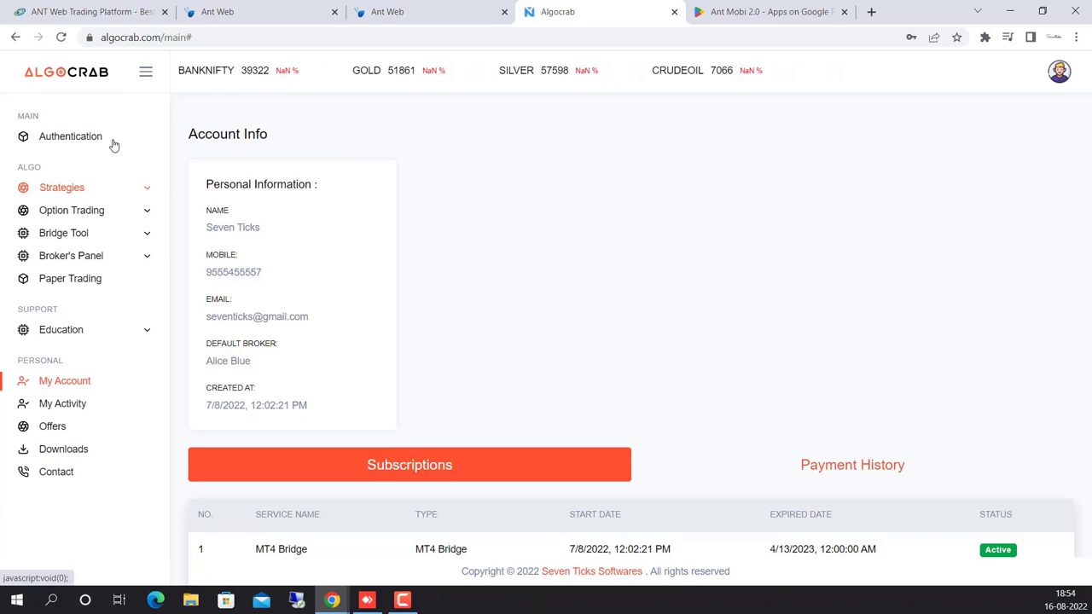
click(74, 139)
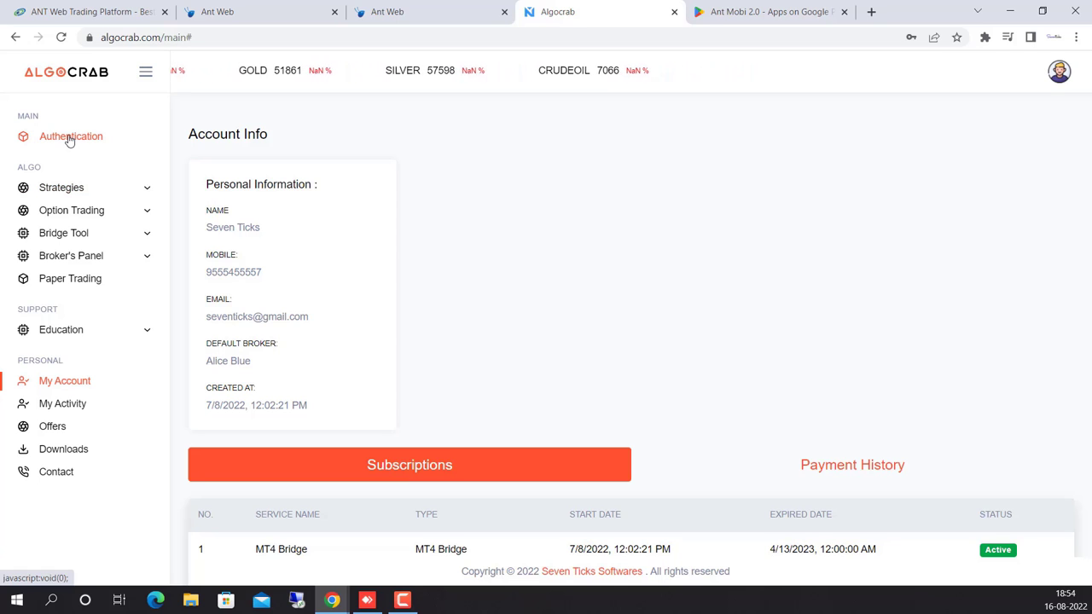
click(70, 138)
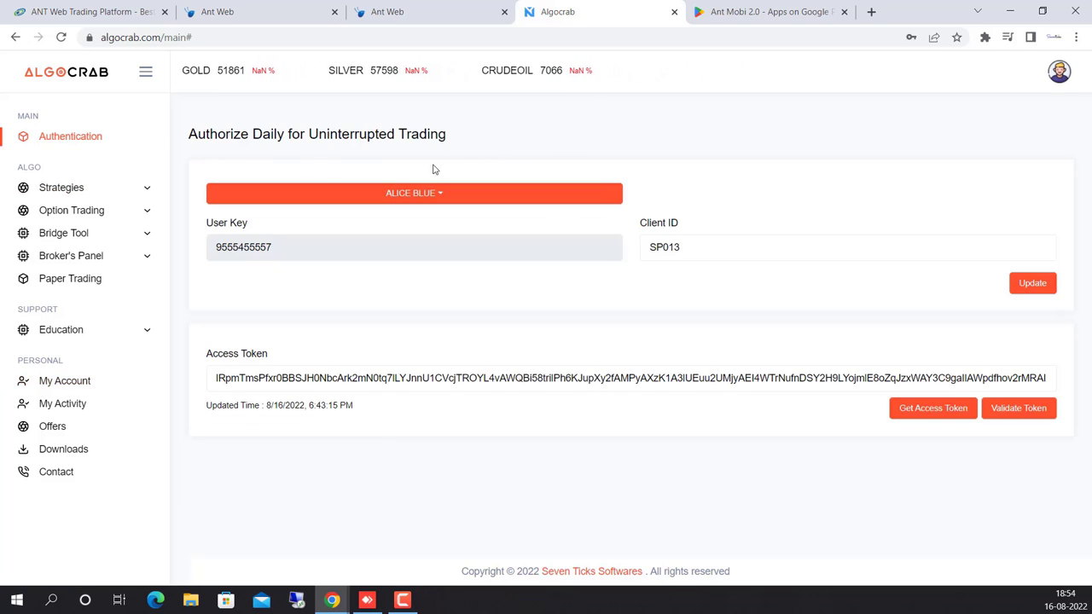